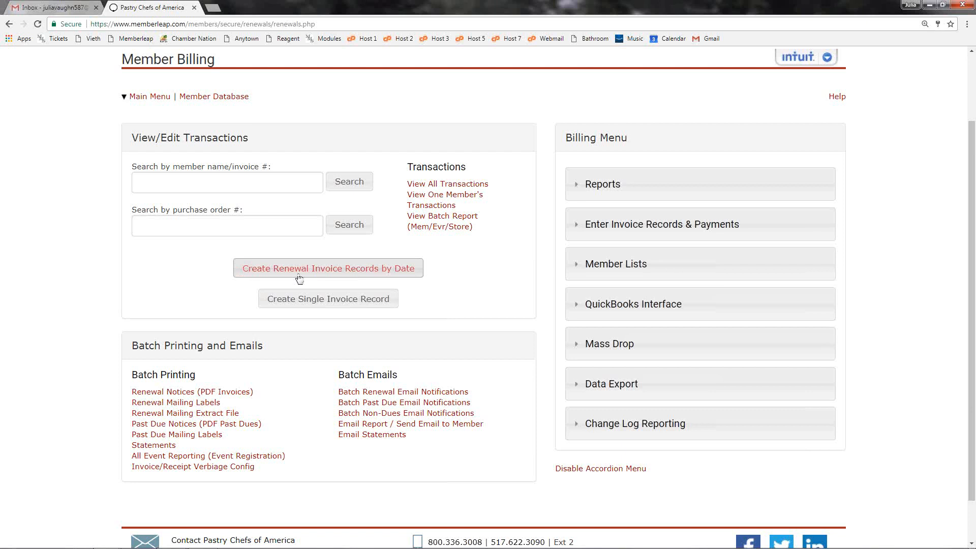
- Start creating renewal invoice records by date, setting the effective range from 11/01/2017 to 12/01/2017
{"action": "left_click", "coordinate": [359, 273]}
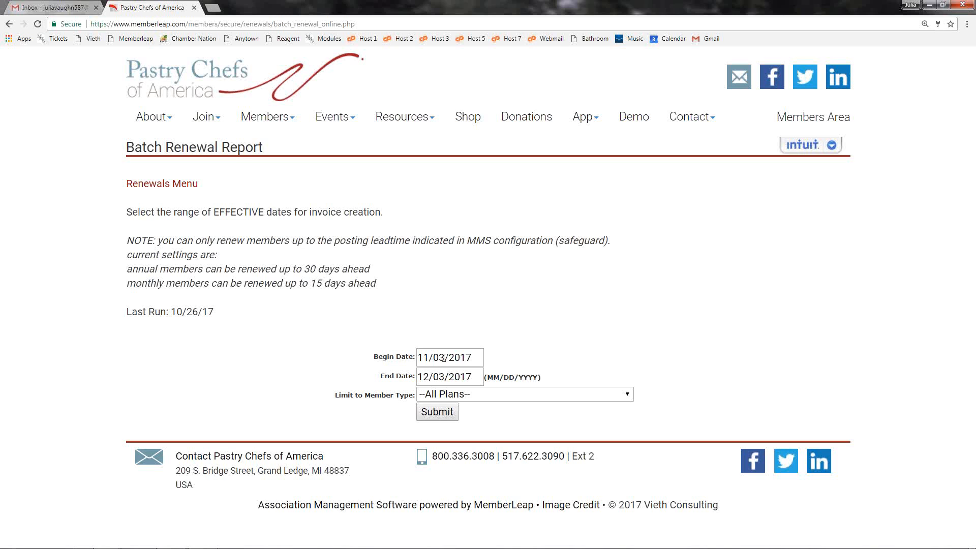
{"action": "left_click_drag", "start_coordinate": [445, 357], "coordinate": [441, 358]}
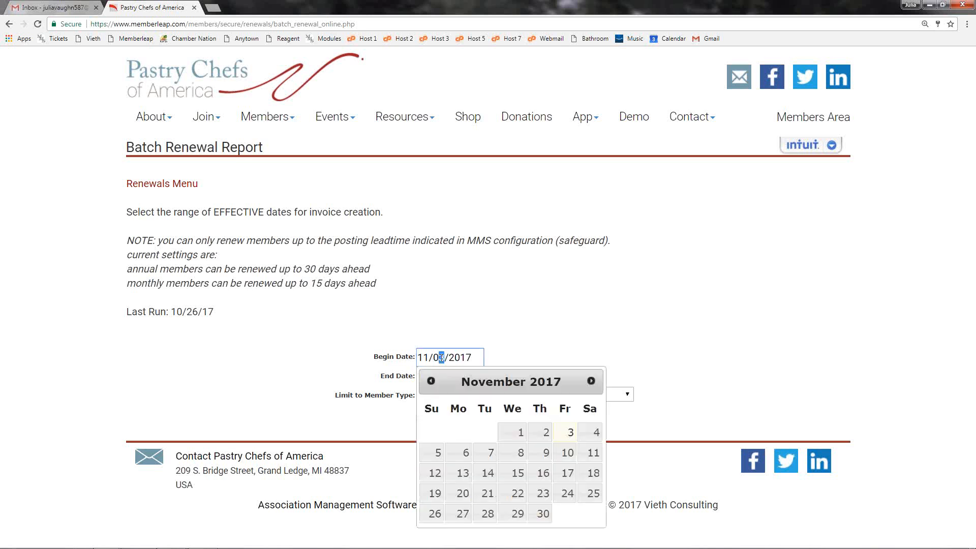
{"action": "left_click", "coordinate": [513, 434]}
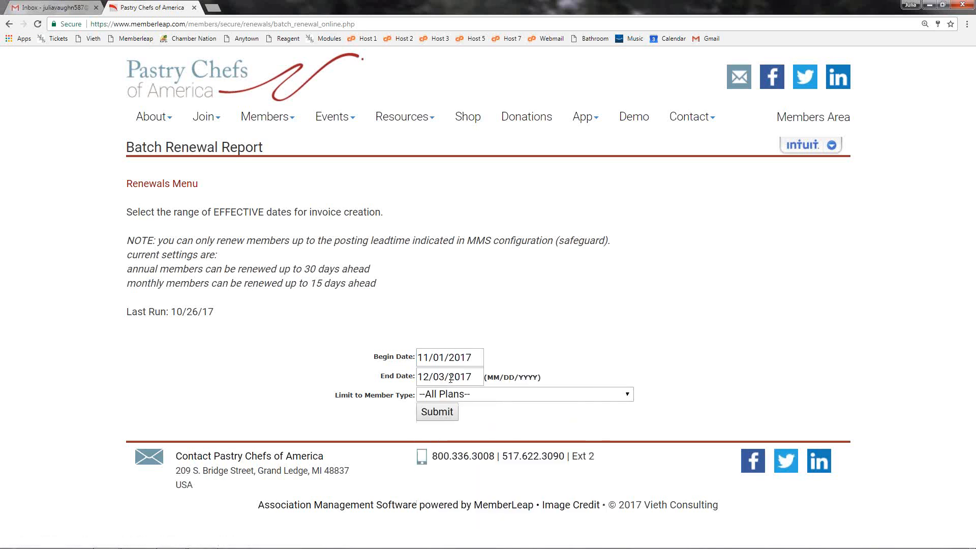
{"action": "left_click", "coordinate": [451, 379]}
{"action": "left_click", "coordinate": [566, 252]}
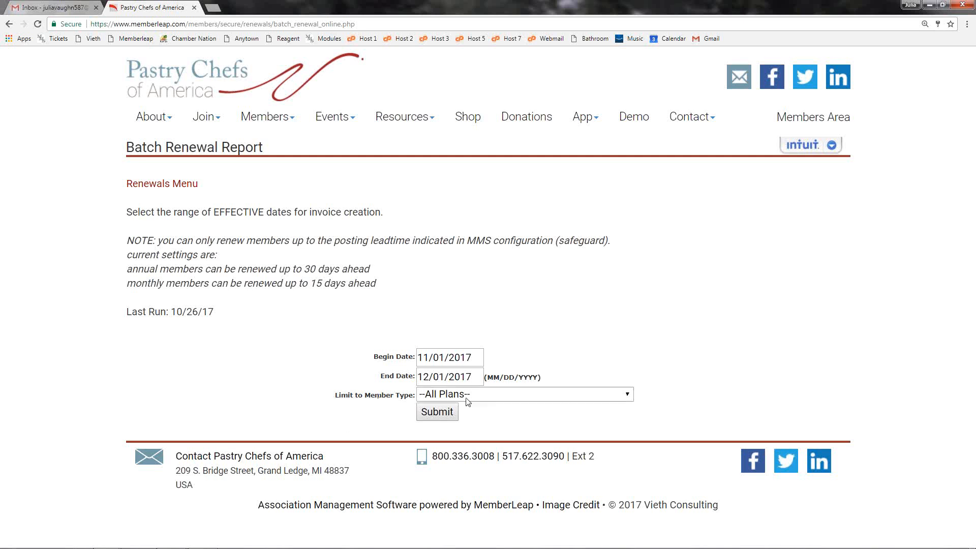
- Look through the member type options, keep all plans included, and submit the batch renewal request
{"action": "left_click", "coordinate": [568, 398]}
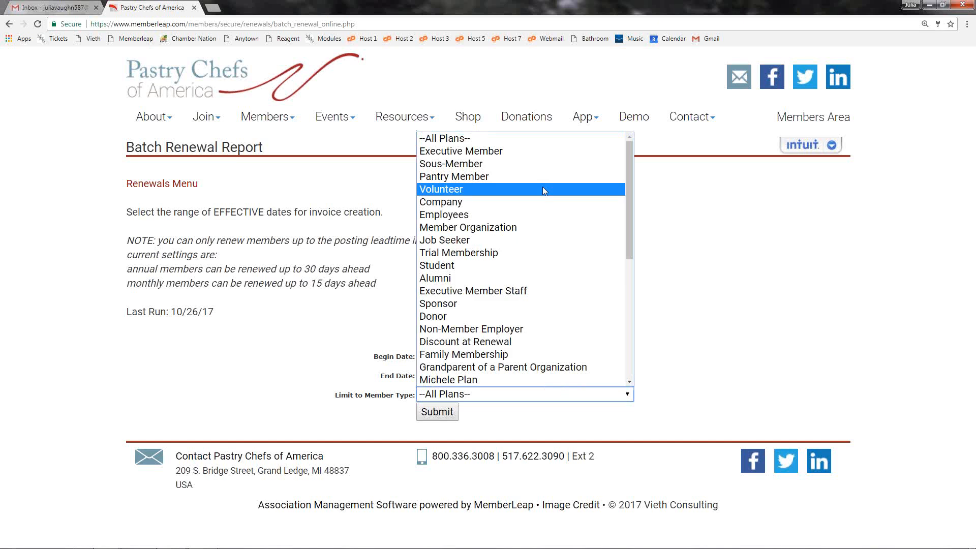
{"action": "left_click", "coordinate": [669, 303]}
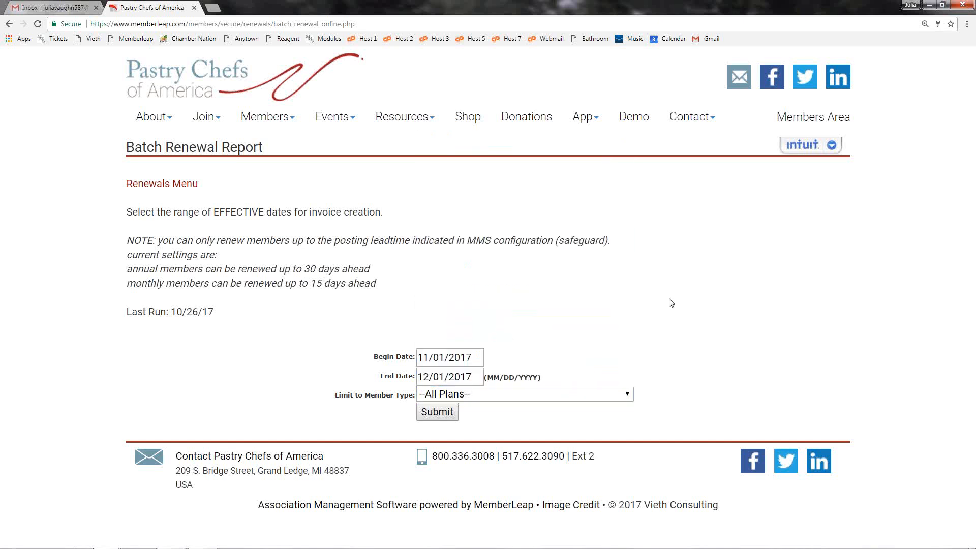
{"action": "left_click", "coordinate": [626, 399]}
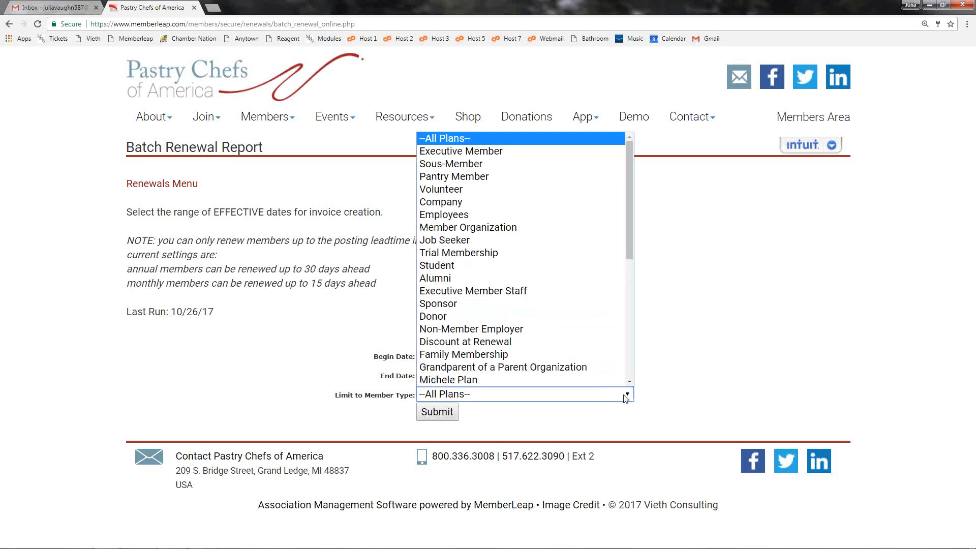
{"action": "left_click", "coordinate": [684, 335]}
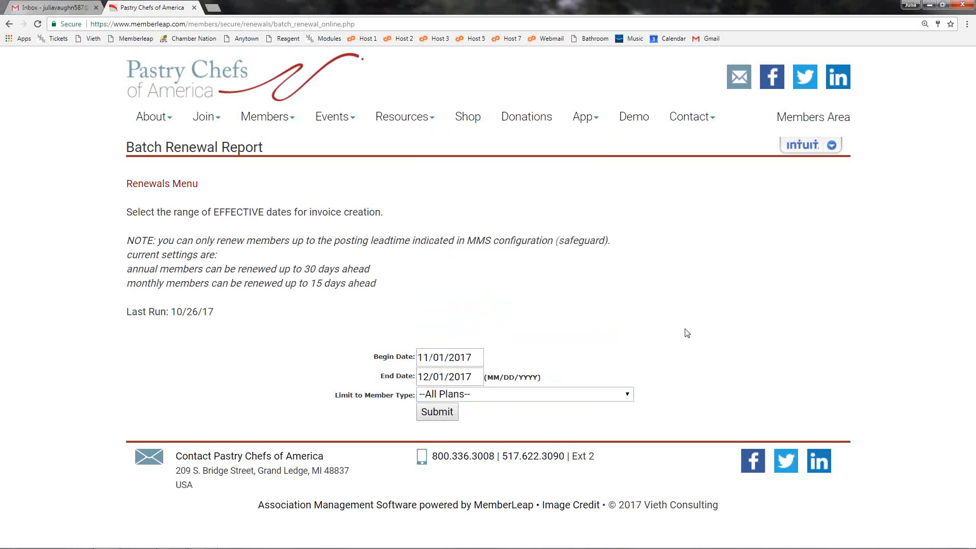
{"action": "left_click", "coordinate": [437, 413]}
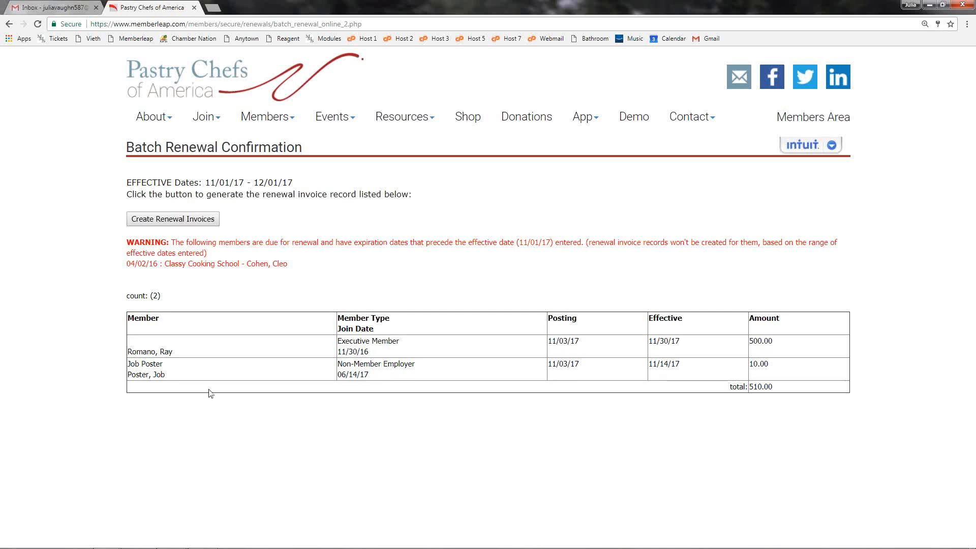
- Check the renewal count and view the Executive Member's invoices and payments in a separate tab, then return to the confirmation list
{"action": "double_click", "coordinate": [155, 294]}
{"action": "left_click", "coordinate": [155, 295]}
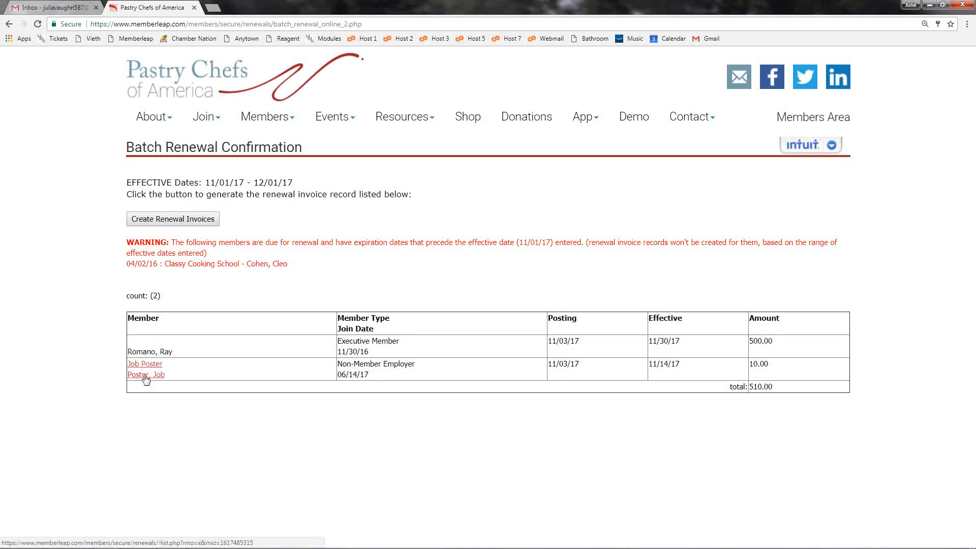
{"action": "right_click", "coordinate": [150, 353]}
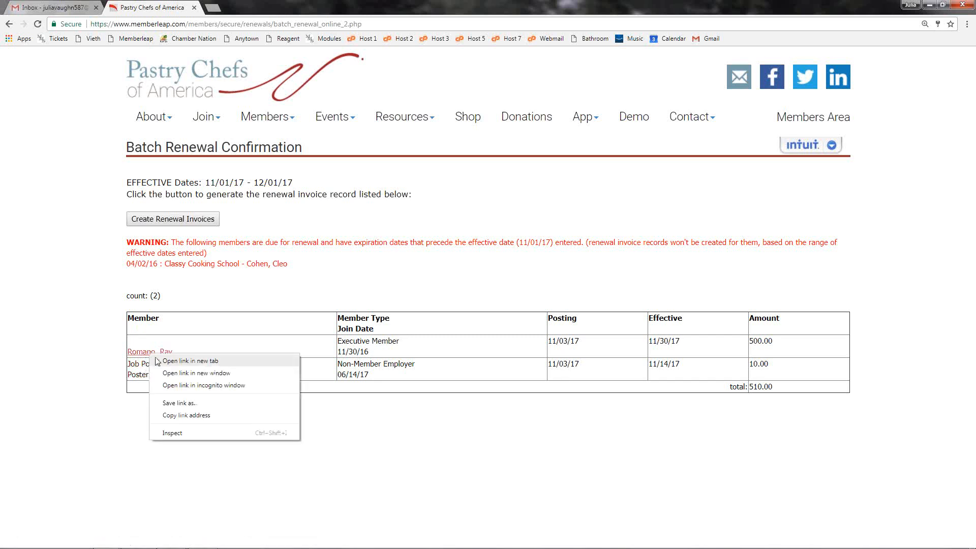
{"action": "left_click", "coordinate": [159, 361]}
{"action": "left_click", "coordinate": [241, 7]}
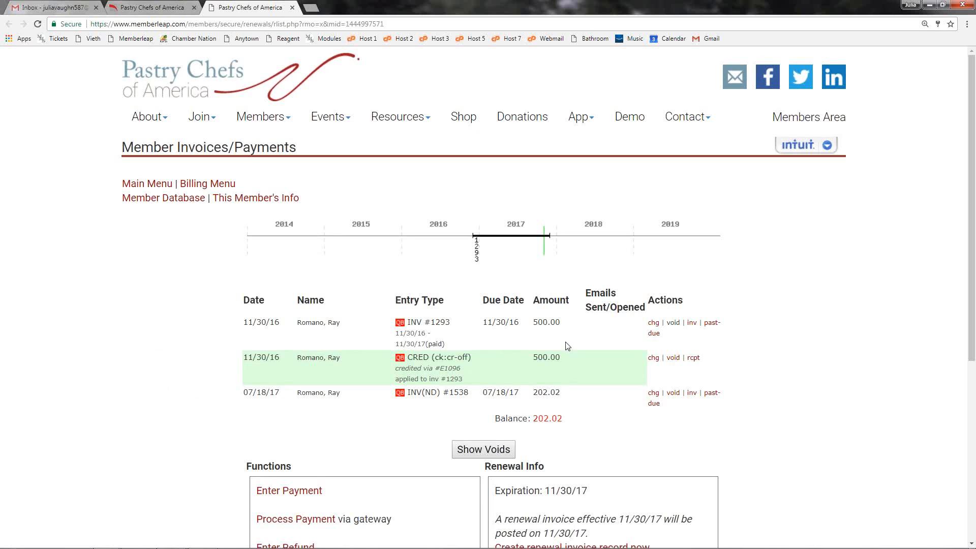
{"action": "left_click", "coordinate": [173, 7]}
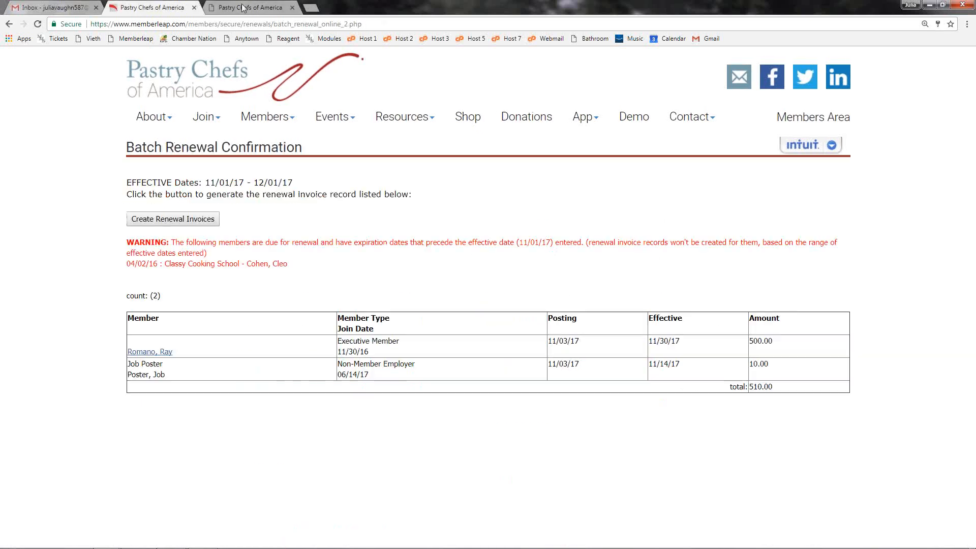
{"action": "left_click", "coordinate": [275, 7]}
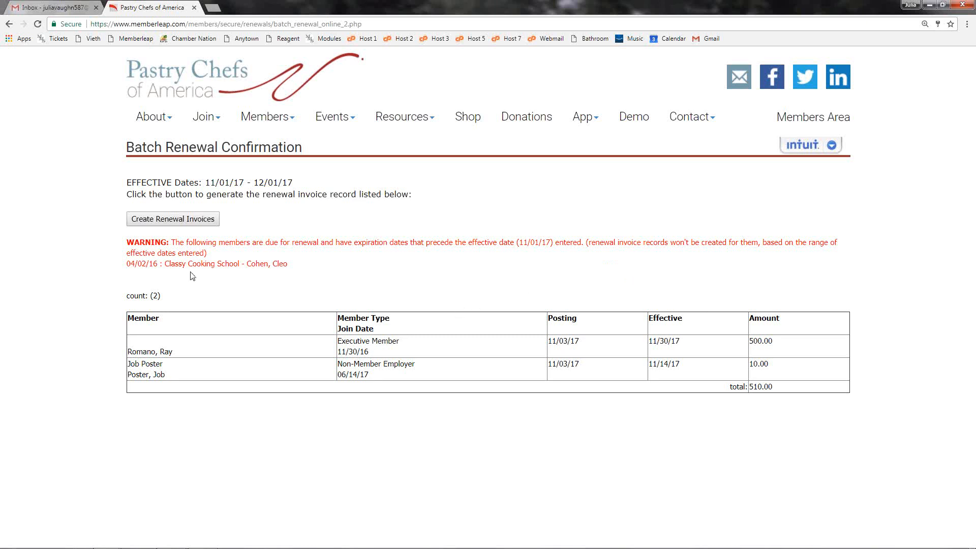
- Read the warning about members with earlier expiration dates and create the renewal invoices for the listed members
{"action": "left_click_drag", "start_coordinate": [126, 243], "coordinate": [307, 270]}
{"action": "left_click", "coordinate": [308, 271]}
{"action": "left_click_drag", "start_coordinate": [127, 266], "coordinate": [158, 268]}
{"action": "left_click", "coordinate": [167, 265]}
{"action": "left_click", "coordinate": [158, 224]}
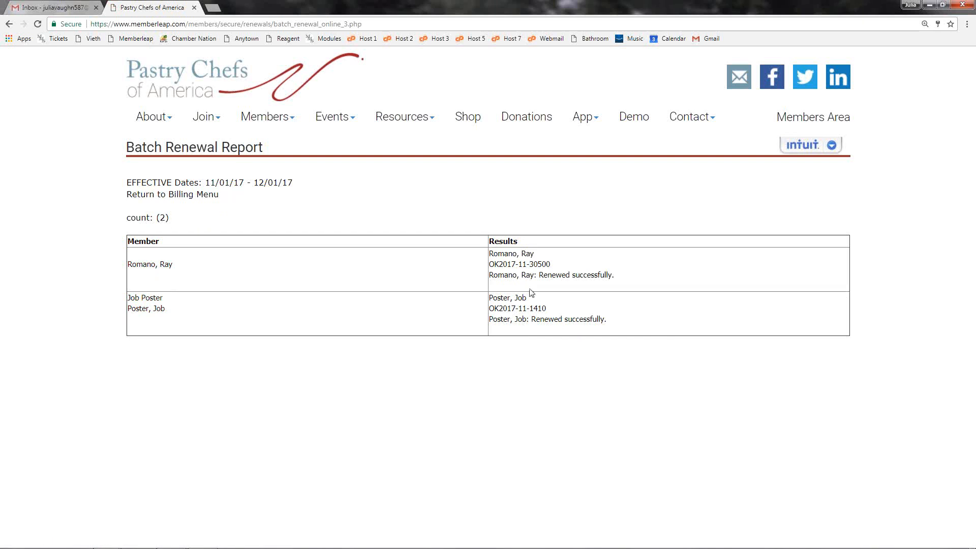
- Check each member's renewal result in the Batch Renewal Report
{"action": "left_click_drag", "start_coordinate": [540, 276], "coordinate": [613, 275]}
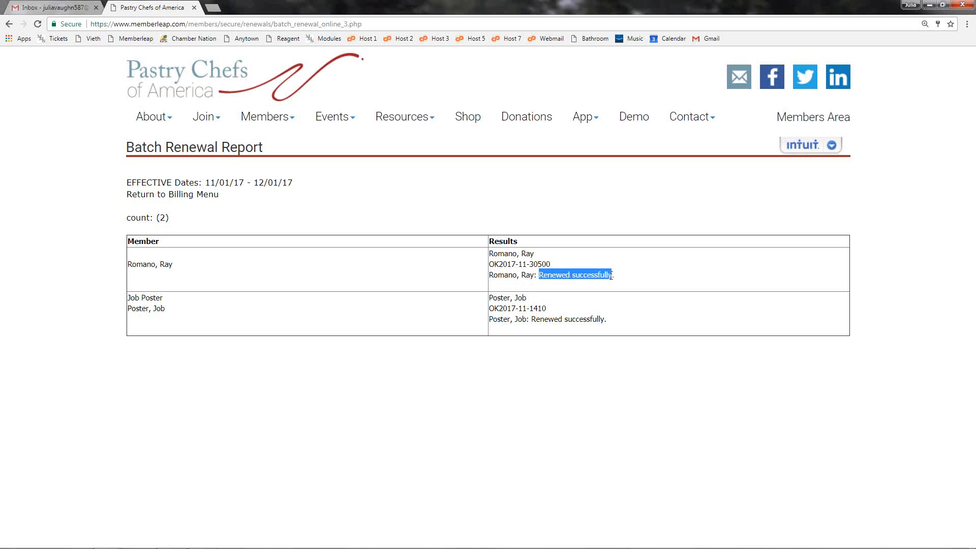
{"action": "left_click", "coordinate": [605, 277]}
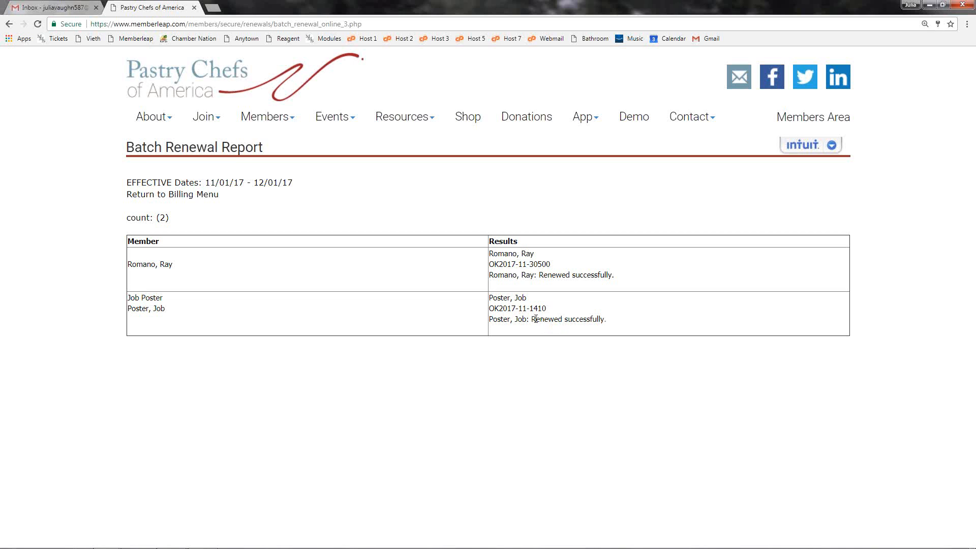
{"action": "left_click_drag", "start_coordinate": [532, 319], "coordinate": [605, 319]}
{"action": "left_click", "coordinate": [605, 319]}
- Return to the Billing Menu and open the Batch Renewal Email Notifications
{"action": "left_click", "coordinate": [182, 195]}
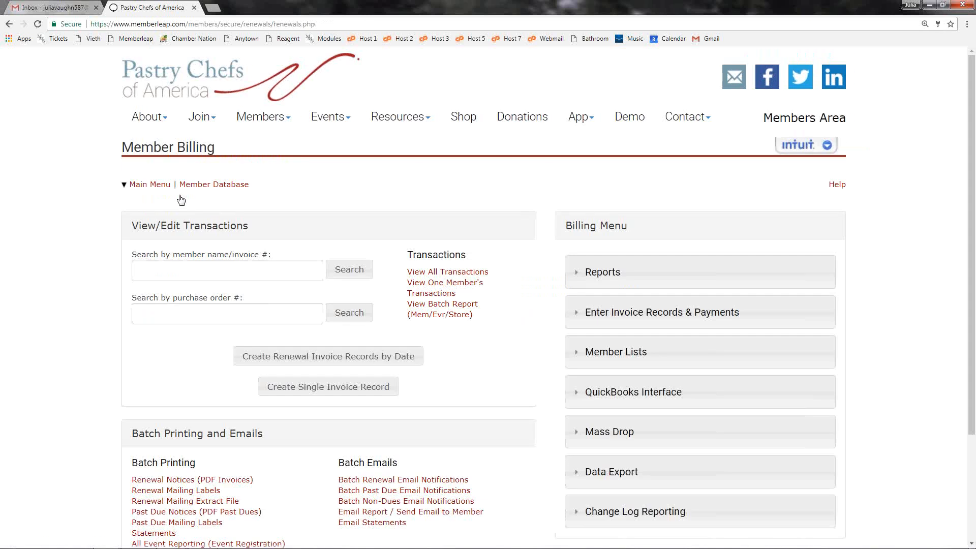
{"action": "scroll", "coordinate": [381, 255], "scroll_direction": "down", "scroll_amount": 3}
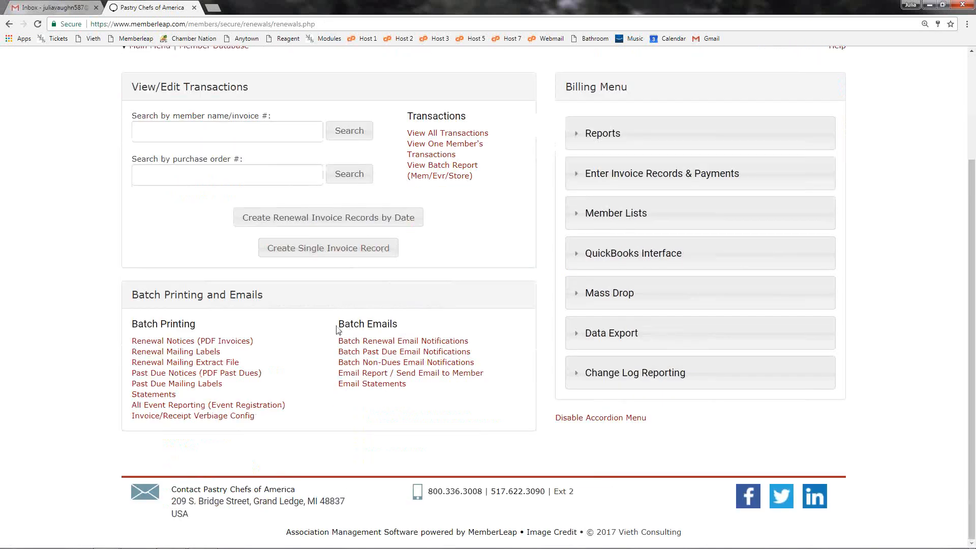
{"action": "left_click_drag", "start_coordinate": [337, 325], "coordinate": [397, 328]}
{"action": "left_click", "coordinate": [400, 328]}
{"action": "left_click", "coordinate": [415, 346]}
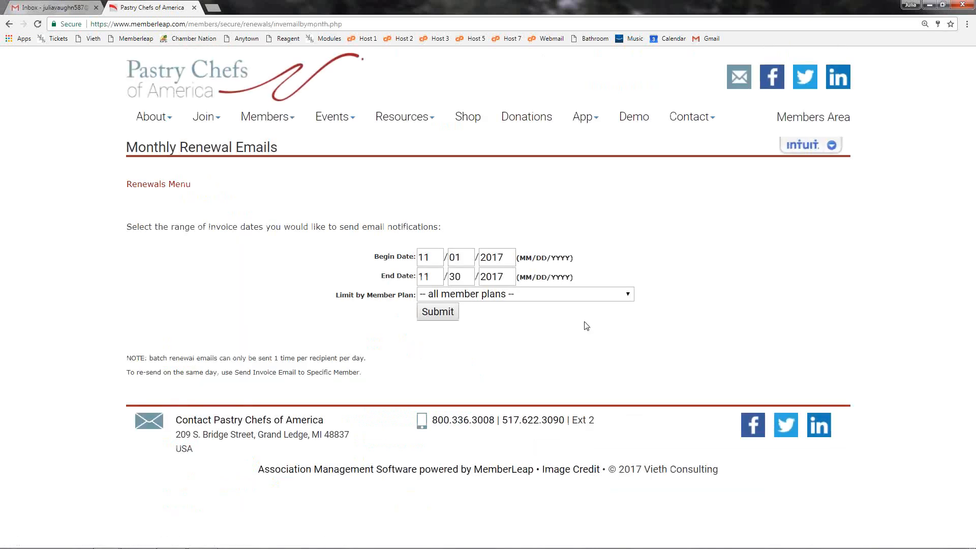
- Set the end date of the invoice range for the renewal emails to 12/01/2017
{"action": "double_click", "coordinate": [425, 277]}
{"action": "type", "text": "12"}
{"action": "key", "text": "shift+Tab"}
{"action": "type", "text": "0"}
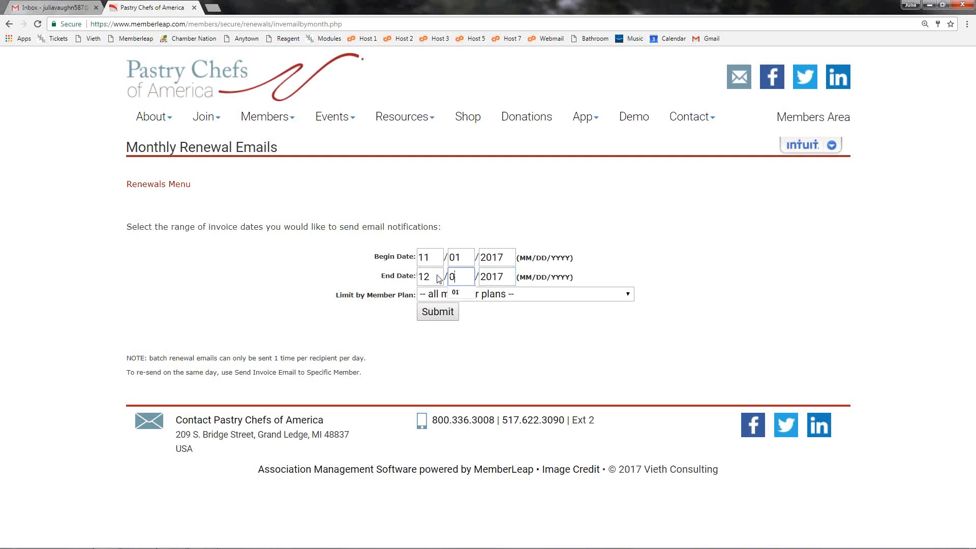
{"action": "type", "text": "1"}
{"action": "left_click", "coordinate": [371, 265]}
- Look through the member plan options, keep all member plans, and submit the renewal email date range
{"action": "left_click", "coordinate": [576, 300]}
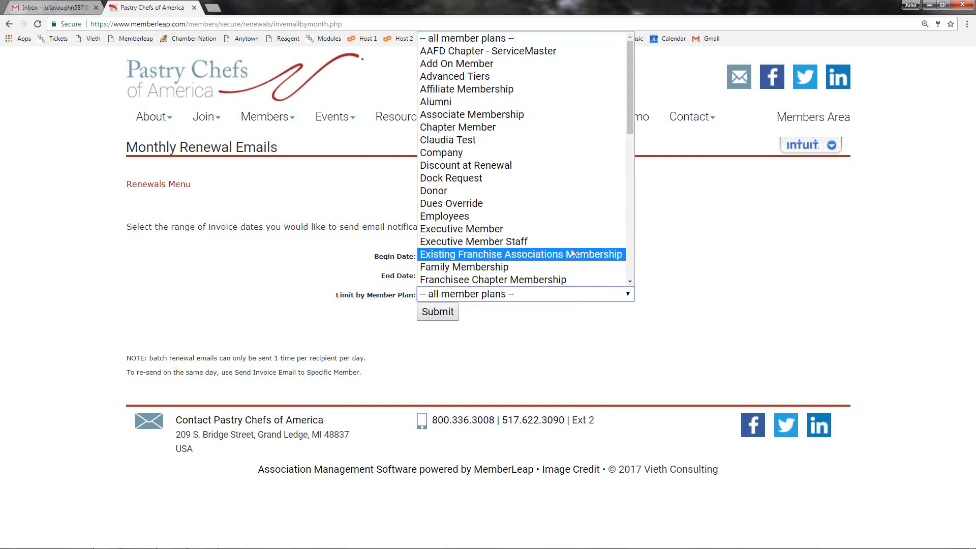
{"action": "left_click", "coordinate": [655, 249]}
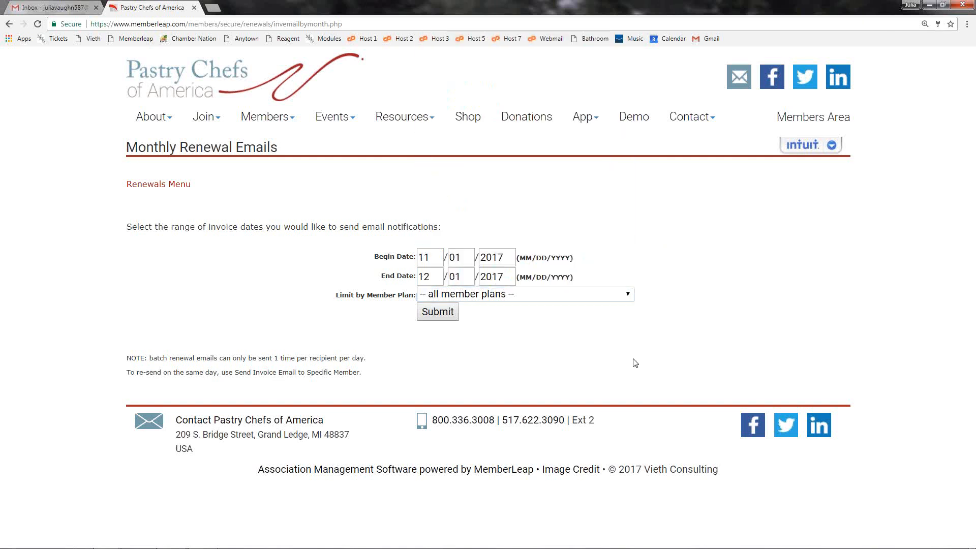
{"action": "left_click", "coordinate": [434, 313]}
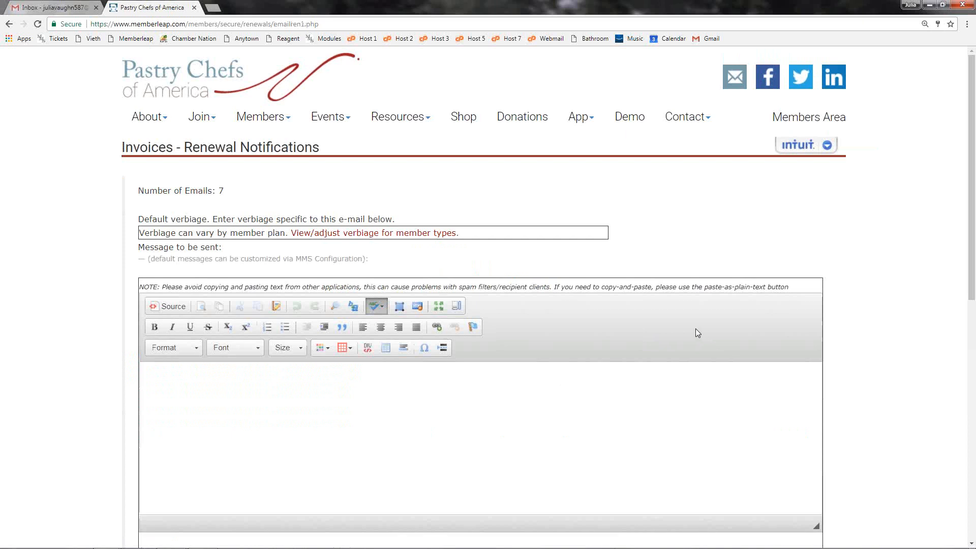
- Examine the renewal notification's verbiage options, message editor, automatic invoice content, recipient list and members without email addresses
{"action": "scroll", "coordinate": [647, 310], "scroll_direction": "down", "scroll_amount": 1}
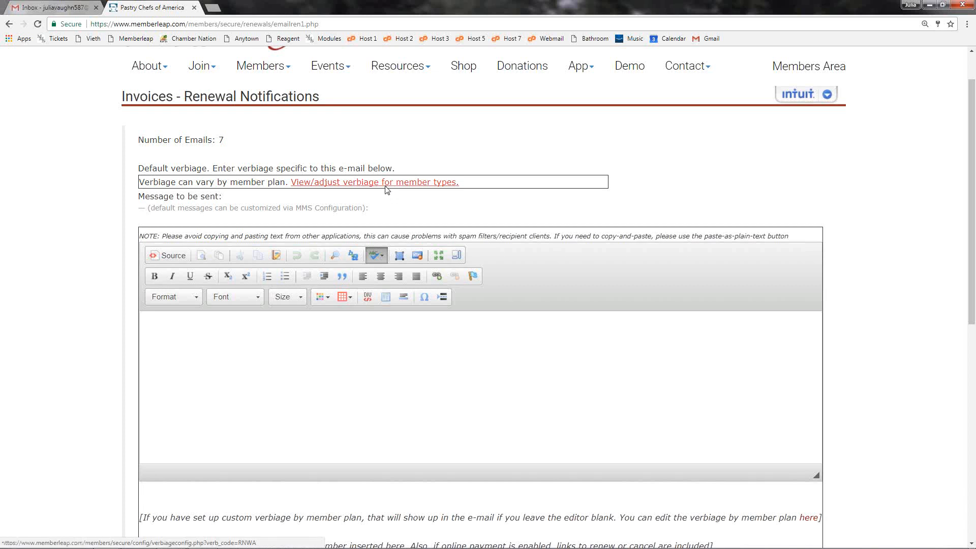
{"action": "scroll", "coordinate": [515, 213], "scroll_direction": "down", "scroll_amount": 1}
{"action": "scroll", "coordinate": [515, 213], "scroll_direction": "down", "scroll_amount": 3}
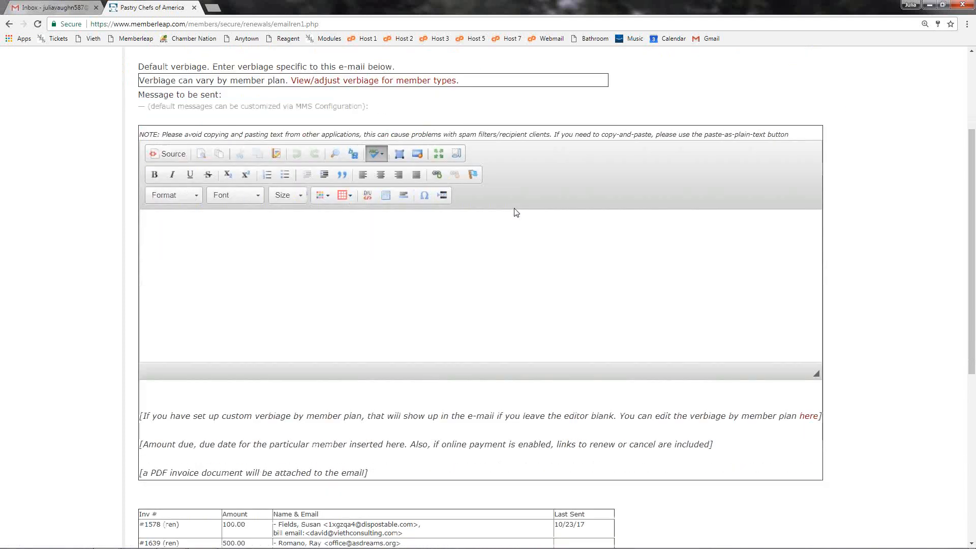
{"action": "scroll", "coordinate": [521, 228], "scroll_direction": "up", "scroll_amount": 1}
{"action": "scroll", "coordinate": [522, 227], "scroll_direction": "down", "scroll_amount": 1}
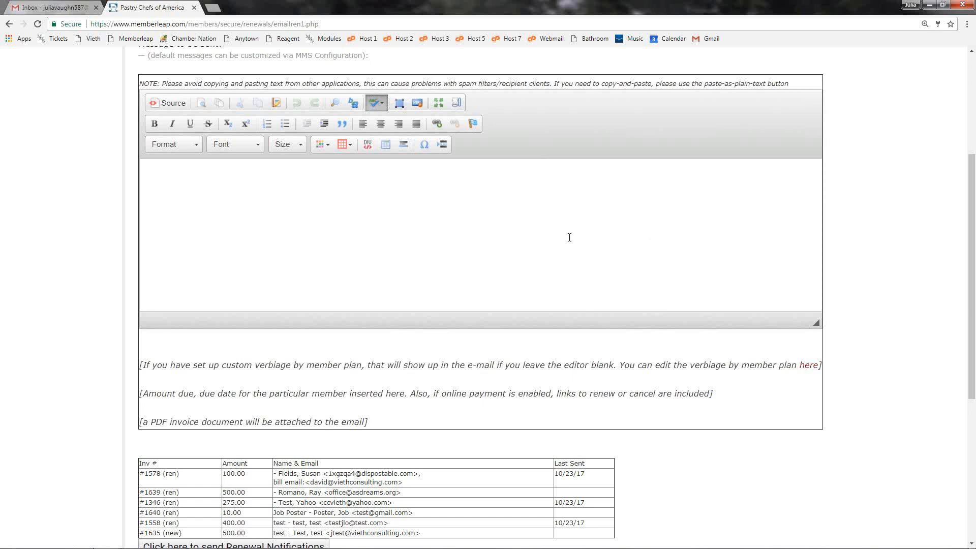
{"action": "left_click", "coordinate": [155, 179]}
{"action": "scroll", "coordinate": [350, 271], "scroll_direction": "up", "scroll_amount": 1}
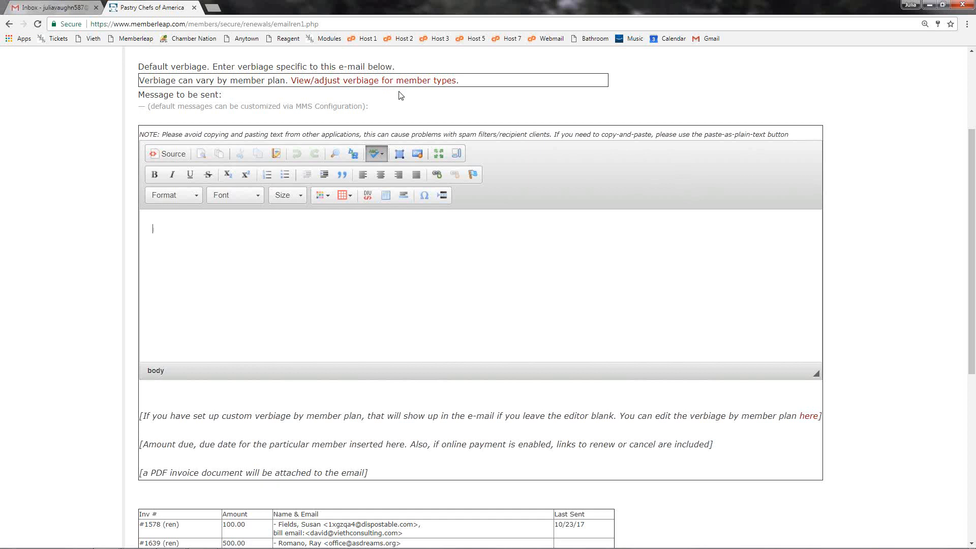
{"action": "scroll", "coordinate": [350, 216], "scroll_direction": "down", "scroll_amount": 1}
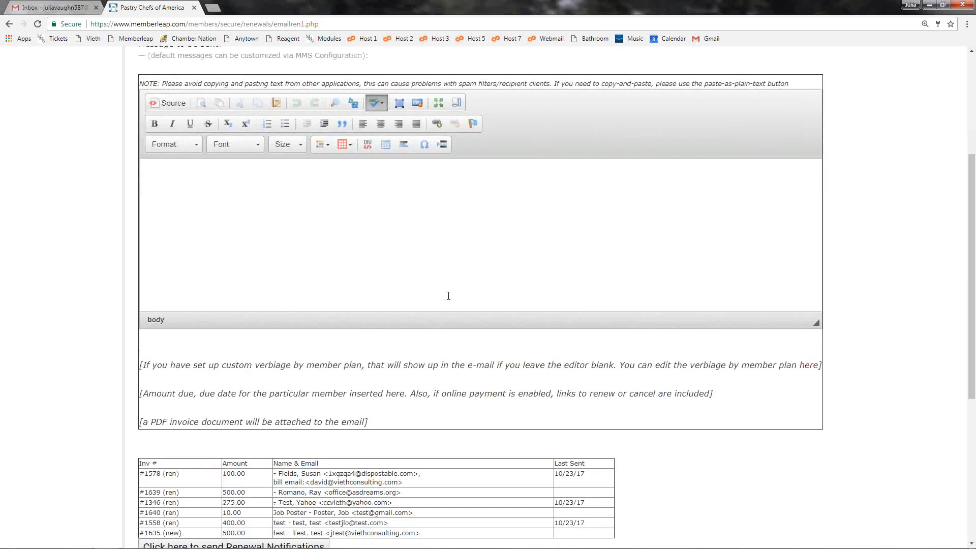
{"action": "scroll", "coordinate": [447, 295], "scroll_direction": "up", "scroll_amount": 1}
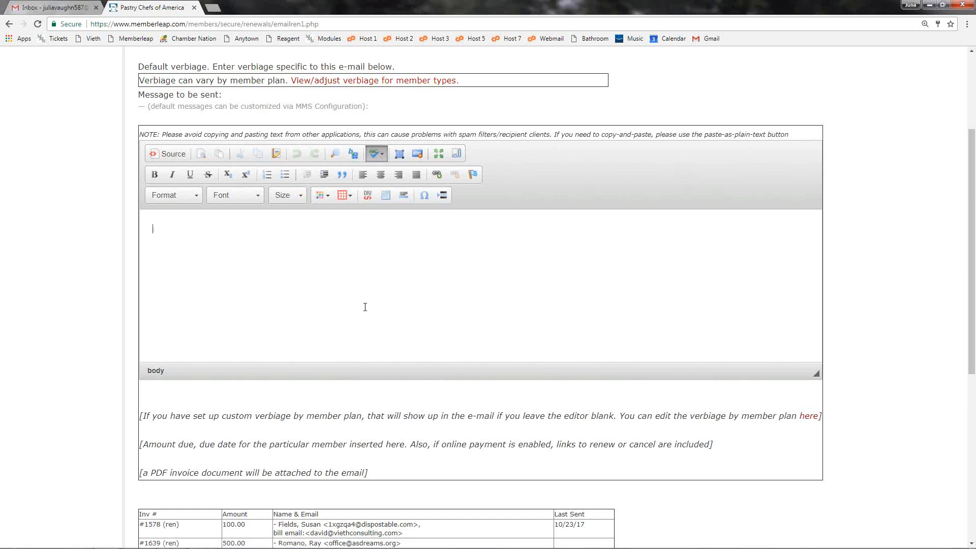
{"action": "scroll", "coordinate": [365, 308], "scroll_direction": "down", "scroll_amount": 2}
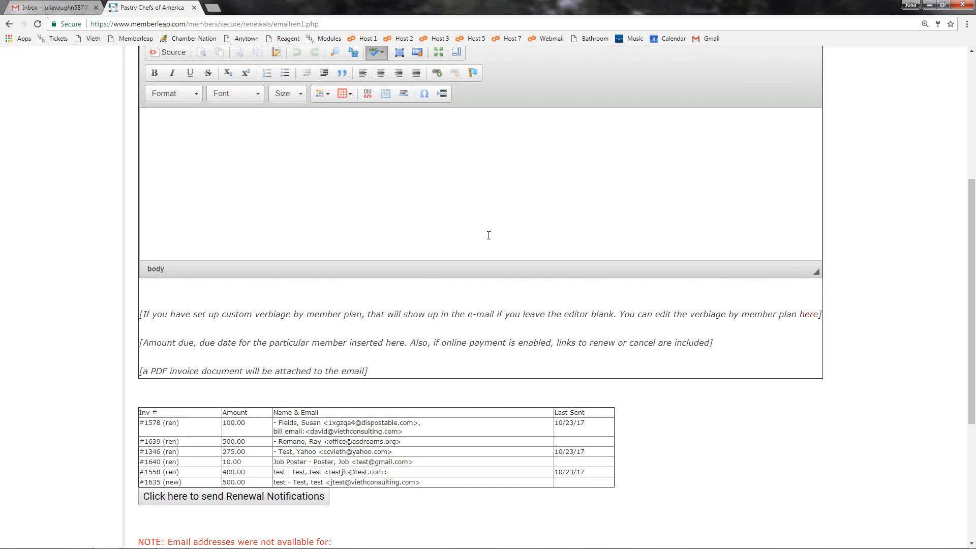
{"action": "scroll", "coordinate": [488, 236], "scroll_direction": "down", "scroll_amount": 1}
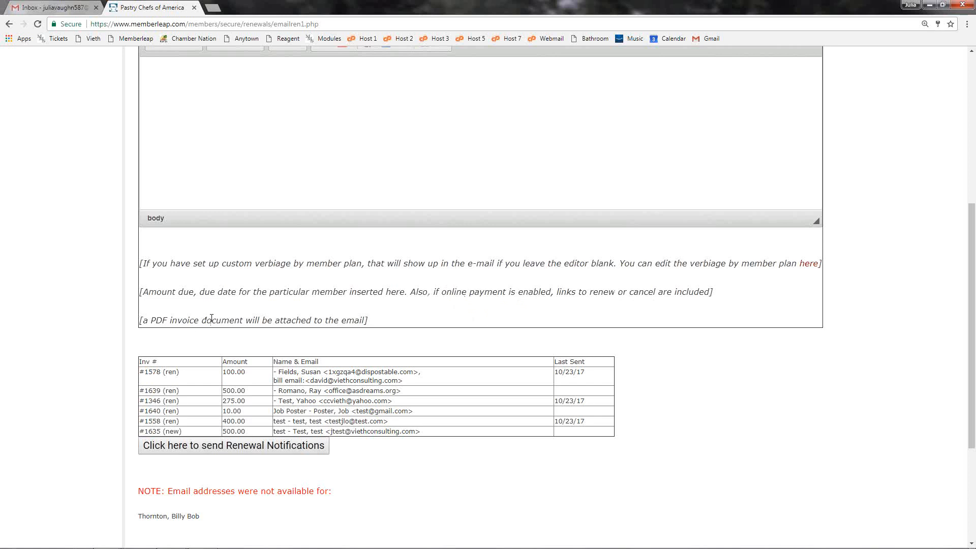
{"action": "scroll", "coordinate": [239, 318], "scroll_direction": "down", "scroll_amount": 1}
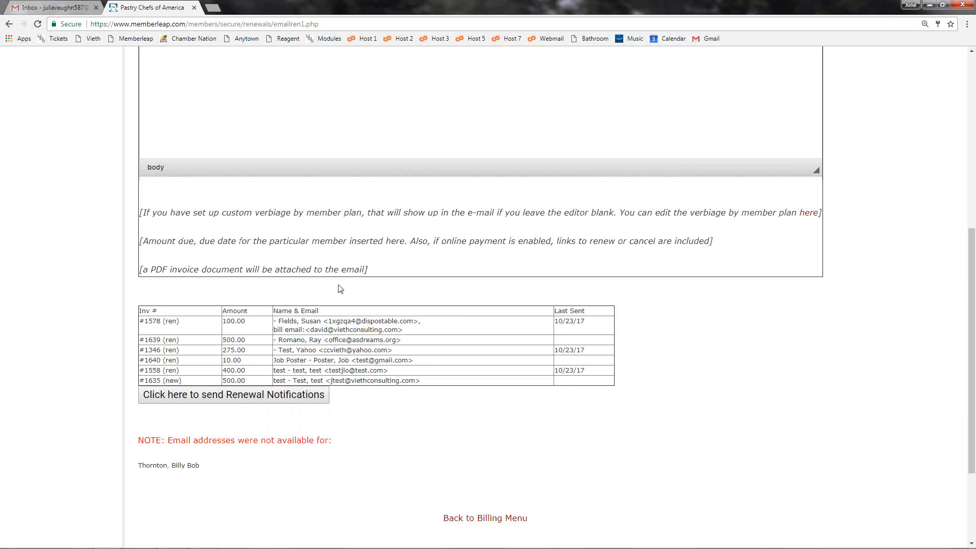
{"action": "scroll", "coordinate": [334, 281], "scroll_direction": "up", "scroll_amount": 1}
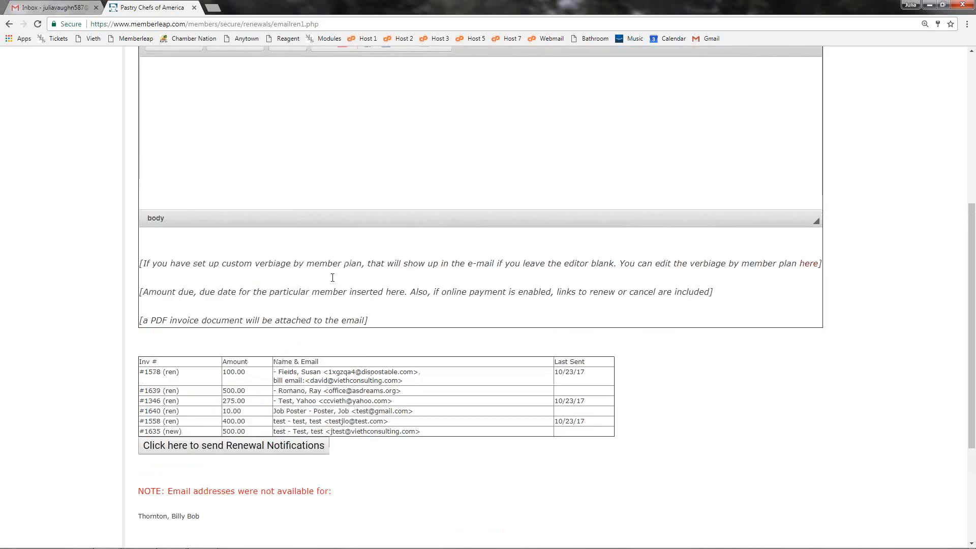
{"action": "scroll", "coordinate": [242, 281], "scroll_direction": "up", "scroll_amount": 4}
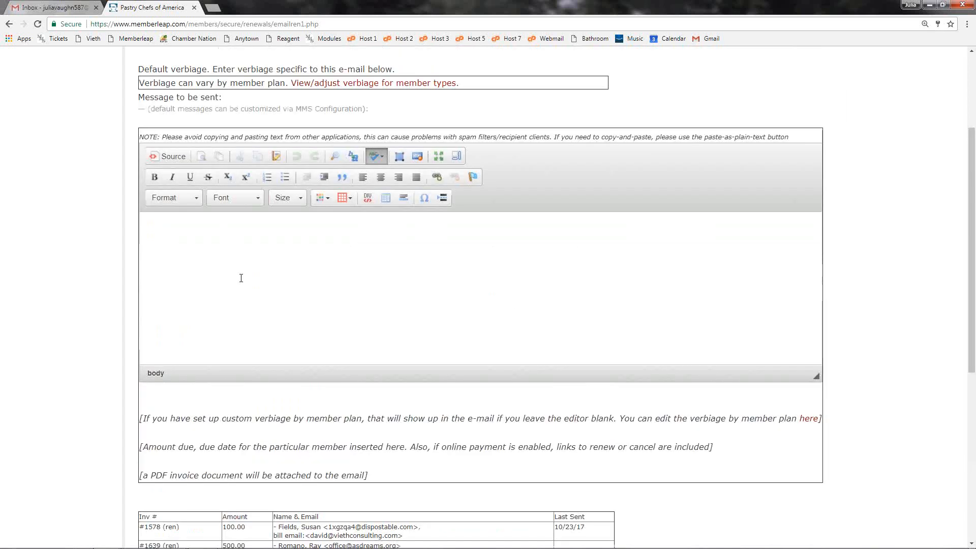
- Review the renewal email's recipient list and the members without email addresses, and send the renewal notifications
{"action": "scroll", "coordinate": [165, 301], "scroll_direction": "down", "scroll_amount": 5}
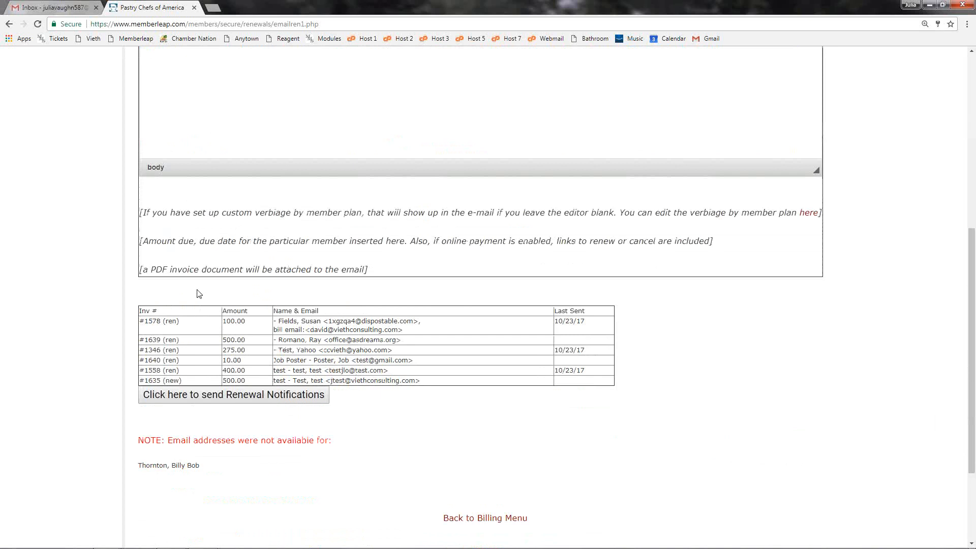
{"action": "scroll", "coordinate": [199, 293], "scroll_direction": "down", "scroll_amount": 2}
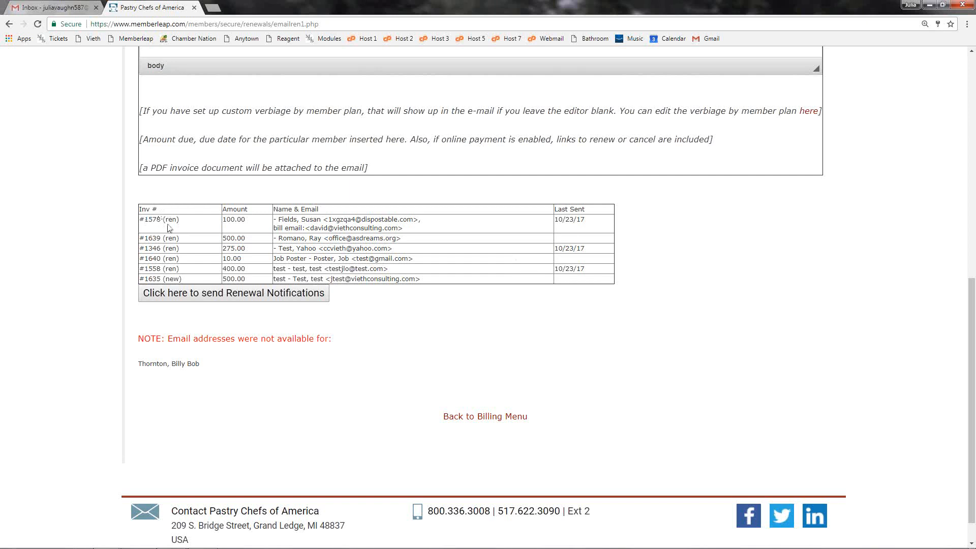
{"action": "left_click_drag", "start_coordinate": [166, 219], "coordinate": [176, 222]}
{"action": "left_click", "coordinate": [177, 221]}
{"action": "left_click_drag", "start_coordinate": [137, 346], "coordinate": [328, 343]}
{"action": "left_click", "coordinate": [336, 342]}
{"action": "scroll", "coordinate": [218, 450], "scroll_direction": "up", "scroll_amount": 1}
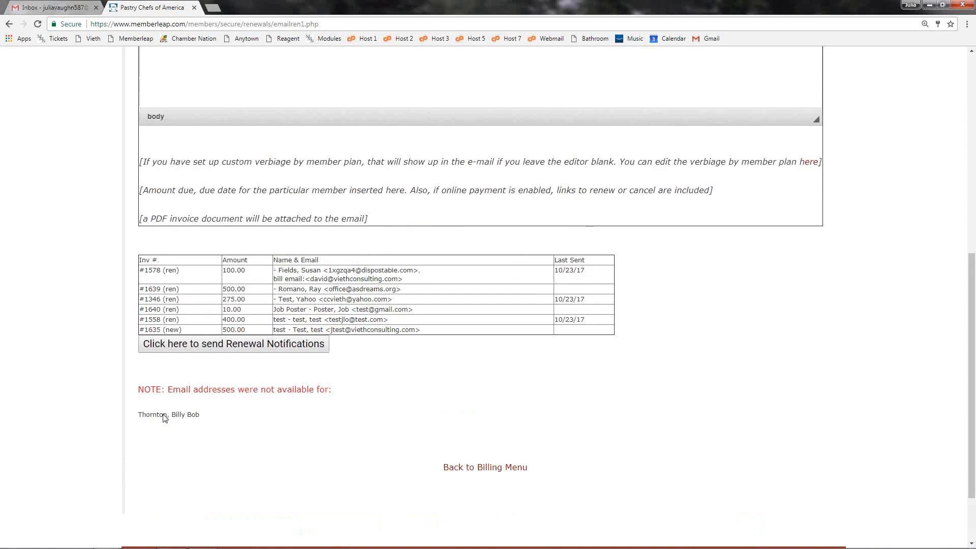
{"action": "left_click", "coordinate": [257, 355]}
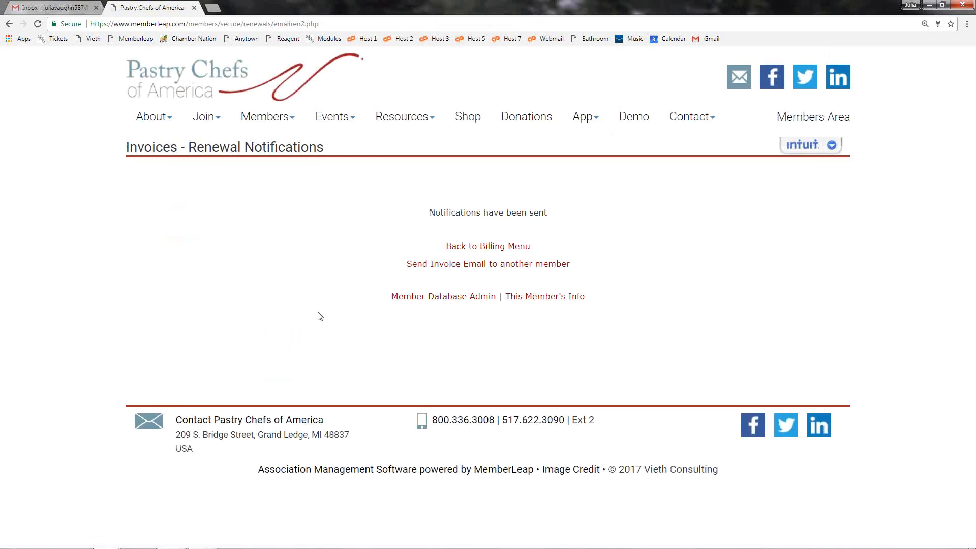
{"action": "left_click_drag", "start_coordinate": [428, 212], "coordinate": [562, 213]}
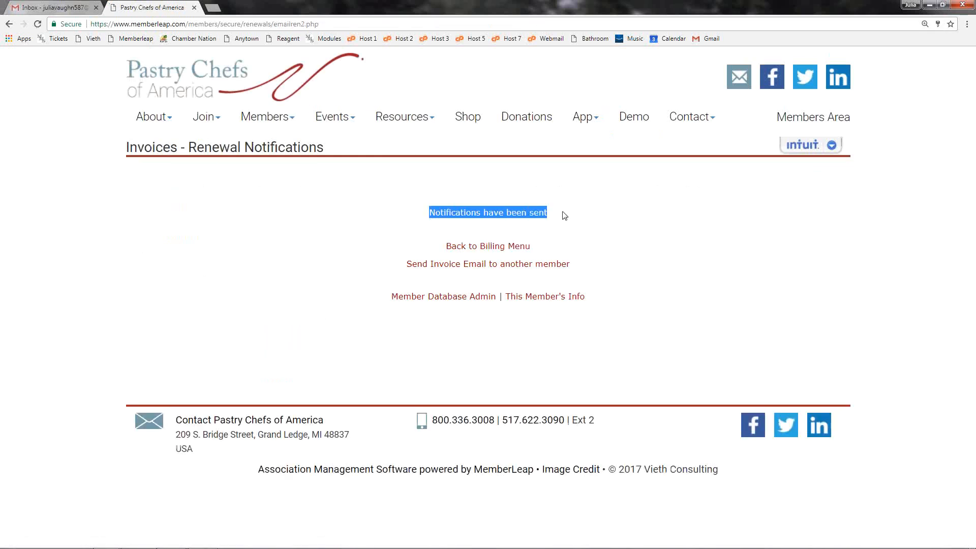
{"action": "left_click", "coordinate": [550, 212]}
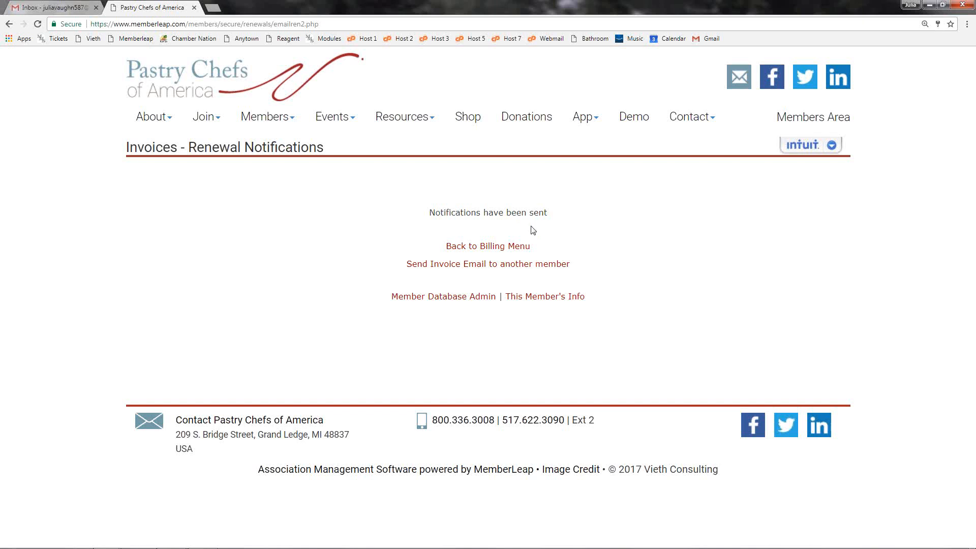
- Return to the Billing Menu and open the batch printing of Renewal Notices (PDF Invoices)
{"action": "left_click", "coordinate": [514, 245]}
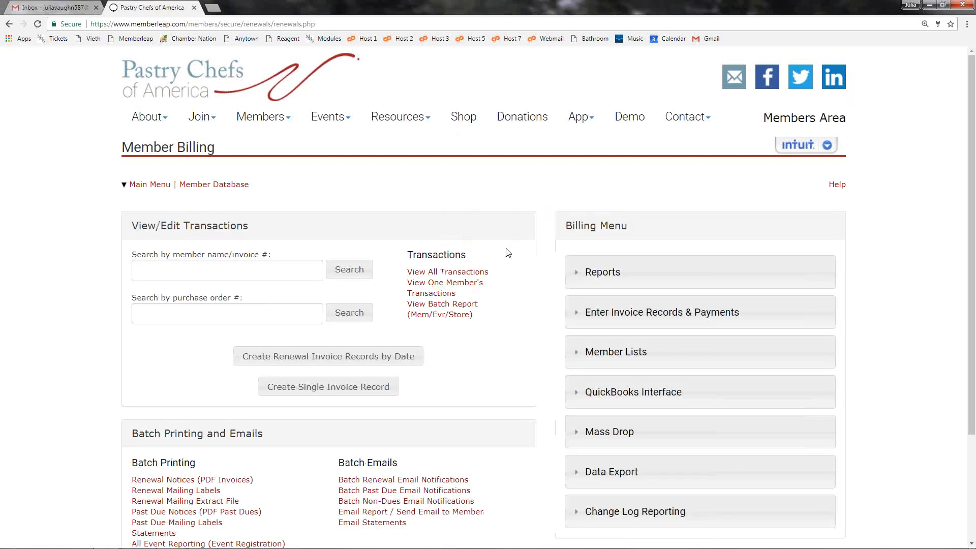
{"action": "scroll", "coordinate": [508, 253], "scroll_direction": "down", "scroll_amount": 1}
{"action": "scroll", "coordinate": [508, 252], "scroll_direction": "down", "scroll_amount": 2}
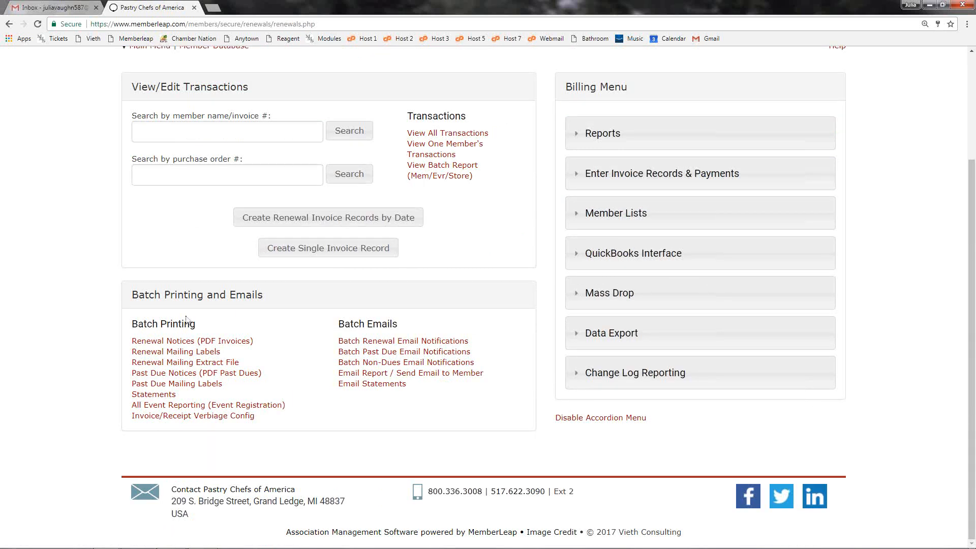
{"action": "left_click_drag", "start_coordinate": [139, 324], "coordinate": [200, 327]}
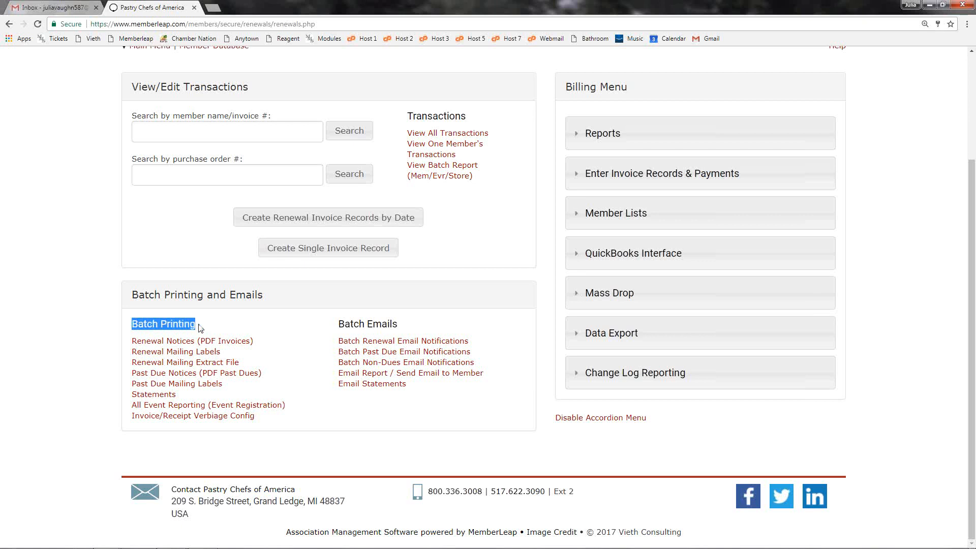
{"action": "left_click", "coordinate": [200, 328]}
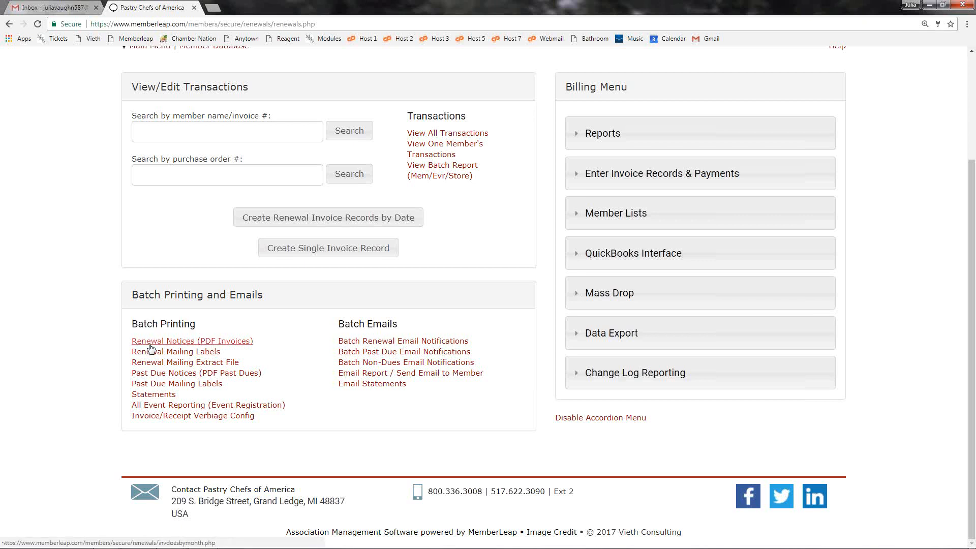
{"action": "left_click", "coordinate": [248, 345]}
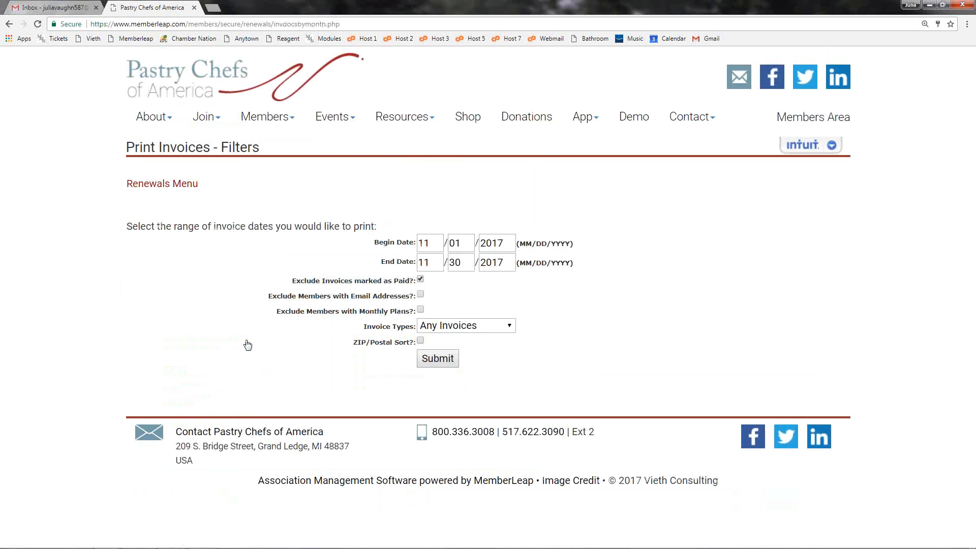
- Set the end date of the invoice print range to 12/01/2017
{"action": "left_click", "coordinate": [439, 260]}
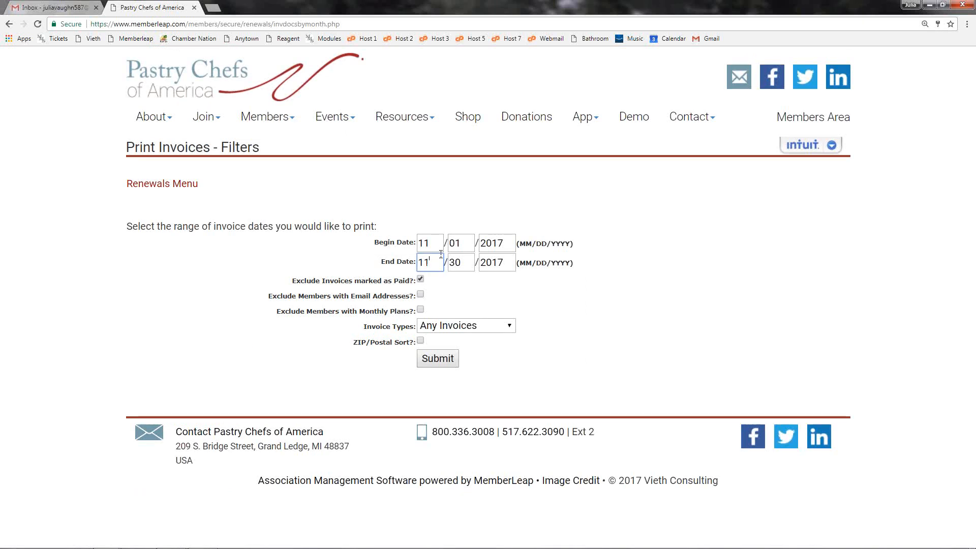
{"action": "key", "text": "BackSpace"}
{"action": "type", "text": "2"}
{"action": "type", "text": "01"}
{"action": "left_click", "coordinate": [623, 259]}
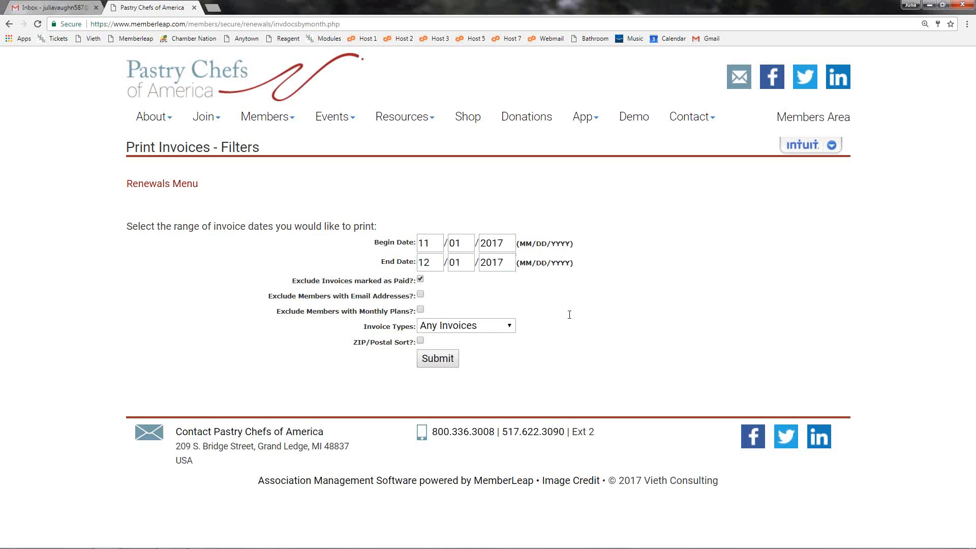
- Review the invoice print filters, keep Any Invoices as the invoice type, enable ZIP/Postal Sort, and submit the filters
{"action": "left_click_drag", "start_coordinate": [294, 284], "coordinate": [412, 281]}
{"action": "left_click", "coordinate": [410, 281]}
{"action": "left_click", "coordinate": [420, 294]}
{"action": "left_click", "coordinate": [420, 296]}
{"action": "left_click", "coordinate": [505, 328]}
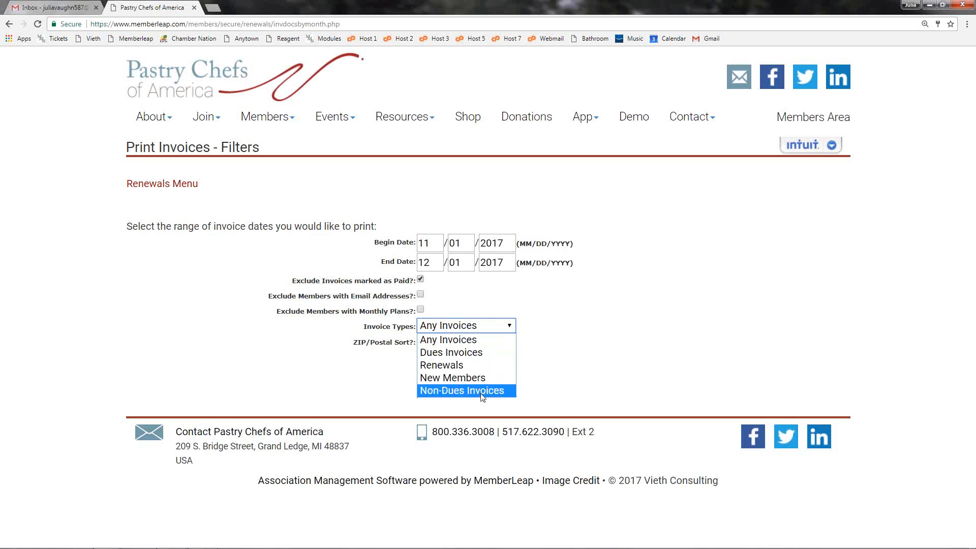
{"action": "left_click", "coordinate": [496, 328]}
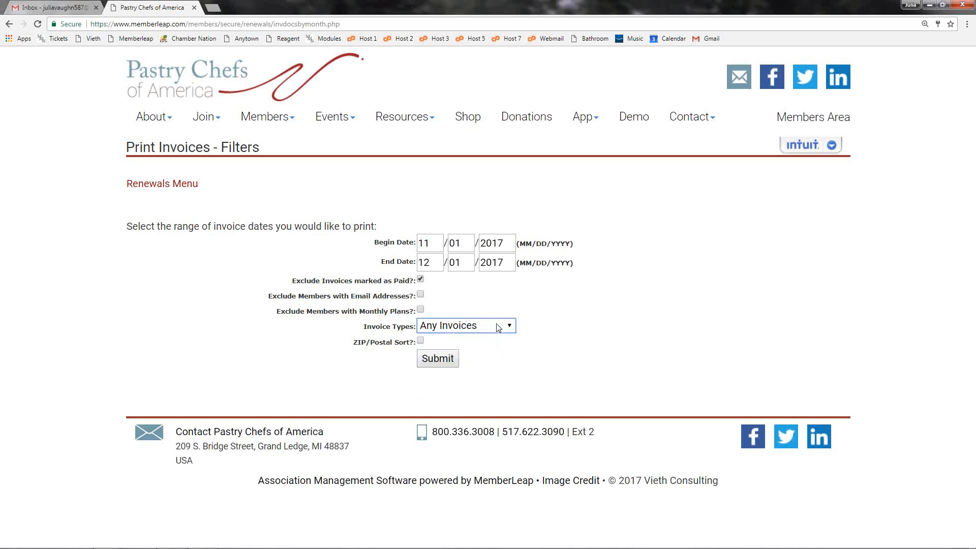
{"action": "left_click", "coordinate": [576, 335]}
{"action": "left_click", "coordinate": [421, 340]}
{"action": "left_click", "coordinate": [442, 364]}
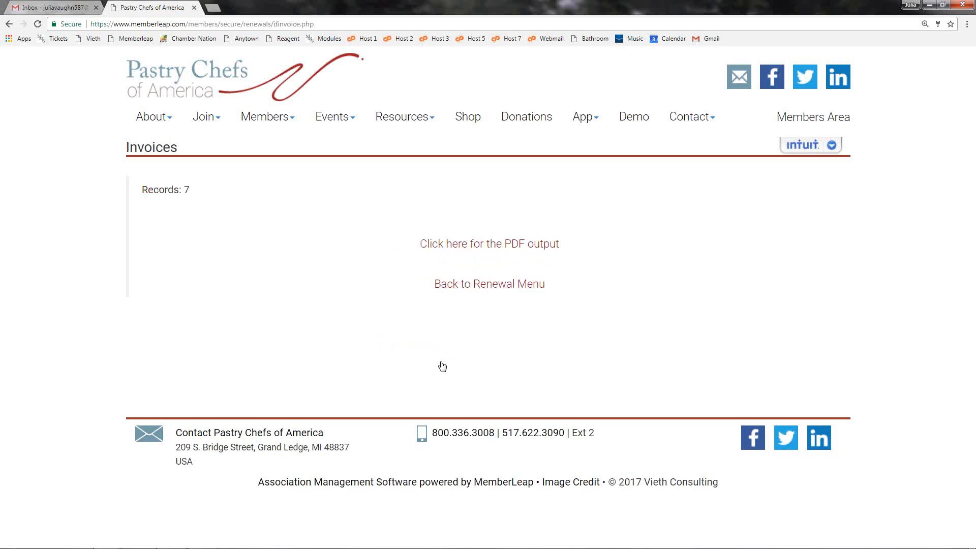
- Open the PDF output of the renewal invoices, look through the membership invoices and payment stubs, and close the document
{"action": "left_click", "coordinate": [488, 247]}
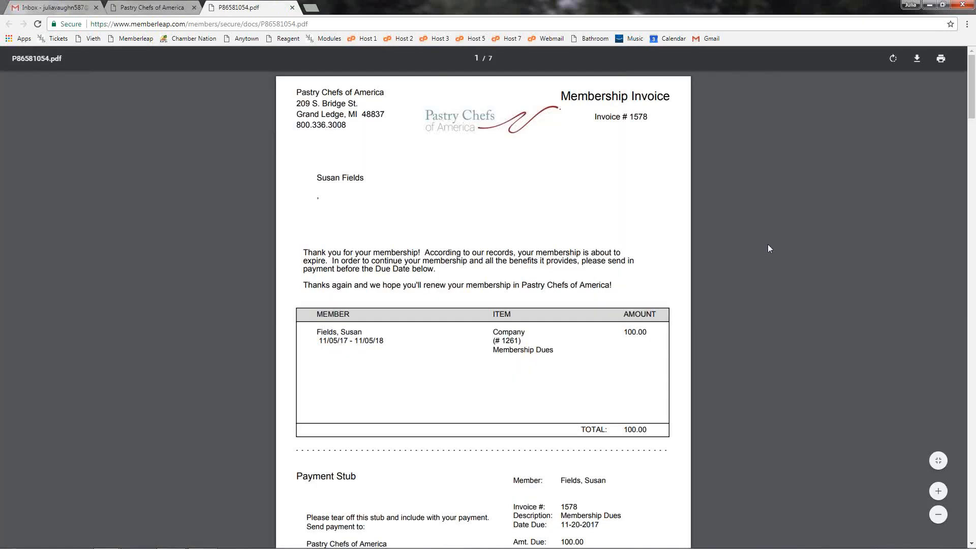
{"action": "scroll", "coordinate": [769, 249], "scroll_direction": "down", "scroll_amount": 8}
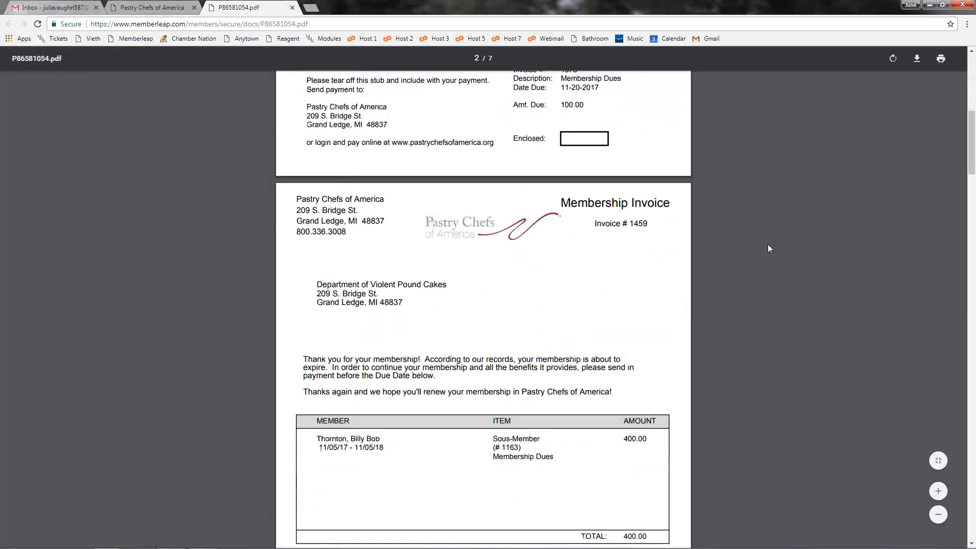
{"action": "scroll", "coordinate": [769, 248], "scroll_direction": "down", "scroll_amount": 6}
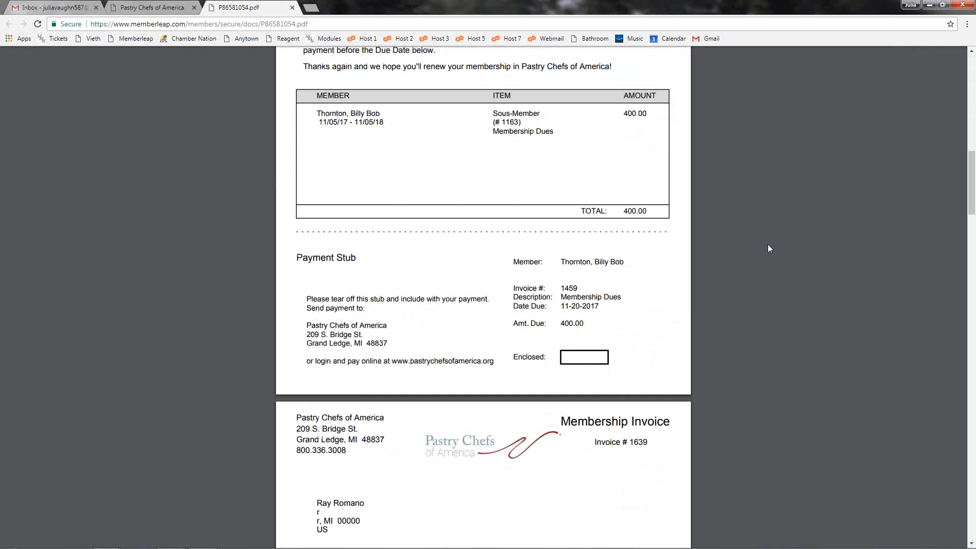
{"action": "scroll", "coordinate": [768, 245], "scroll_direction": "up", "scroll_amount": 5}
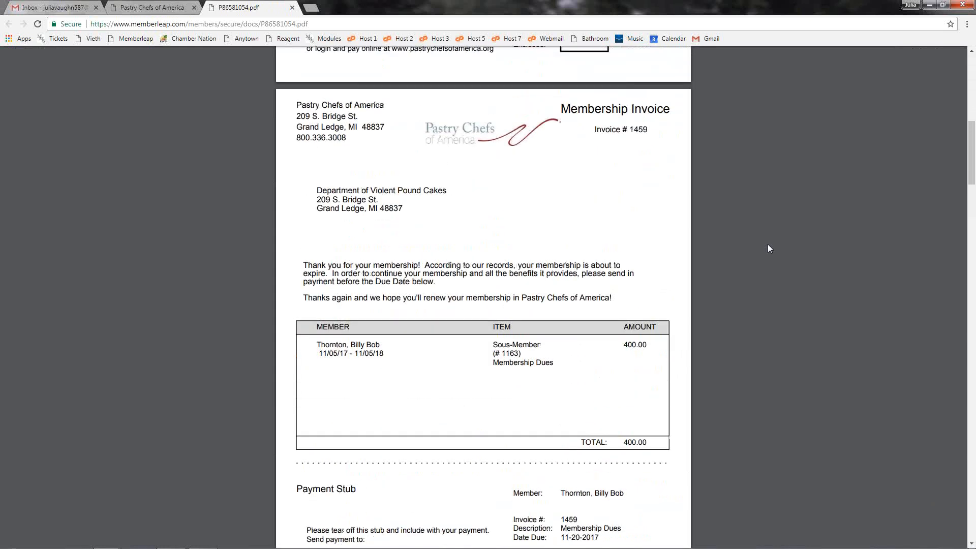
{"action": "scroll", "coordinate": [769, 248], "scroll_direction": "up", "scroll_amount": 12}
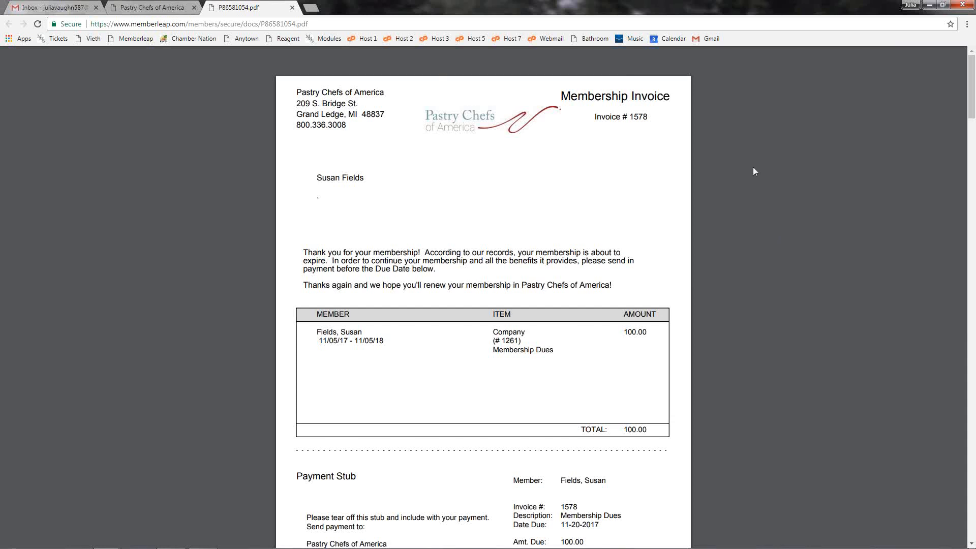
{"action": "left_click", "coordinate": [292, 7]}
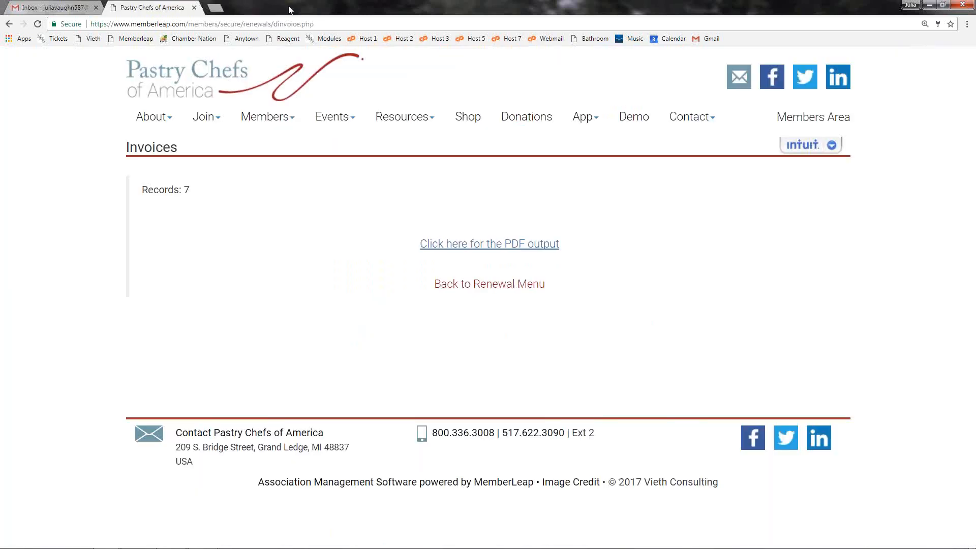
- Return to the Member Billing menu and open the Renewal Mailing Labels
{"action": "left_click", "coordinate": [10, 24]}
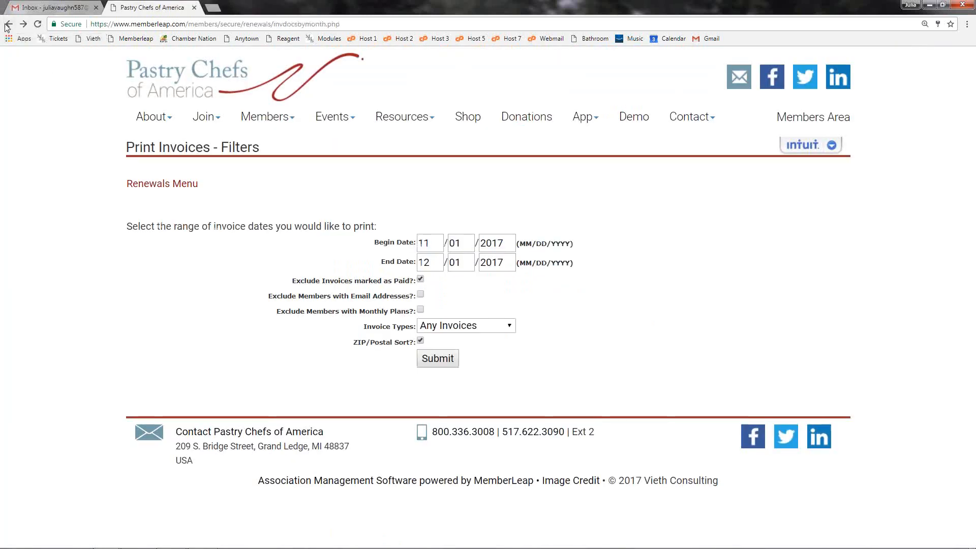
{"action": "left_click", "coordinate": [152, 184]}
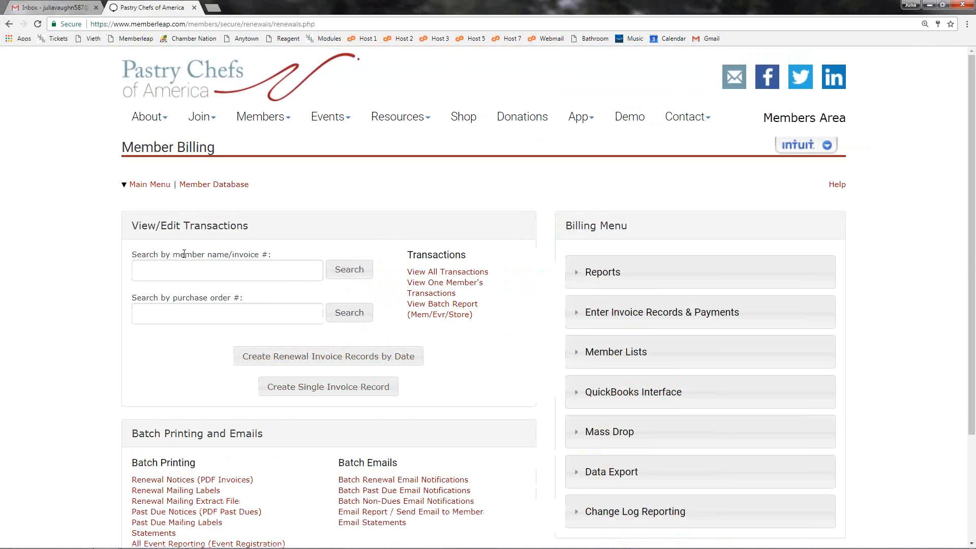
{"action": "scroll", "coordinate": [183, 254], "scroll_direction": "down", "scroll_amount": 2}
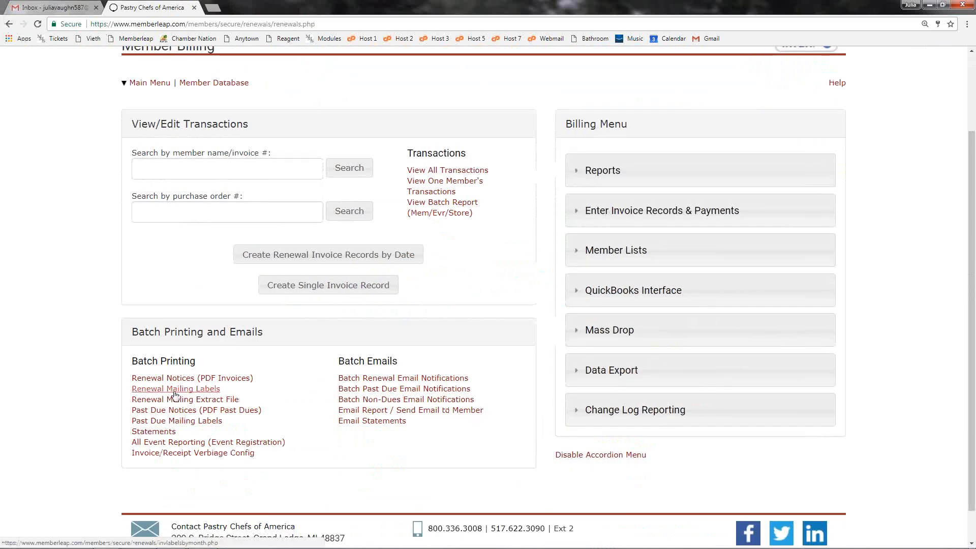
{"action": "left_click", "coordinate": [197, 389]}
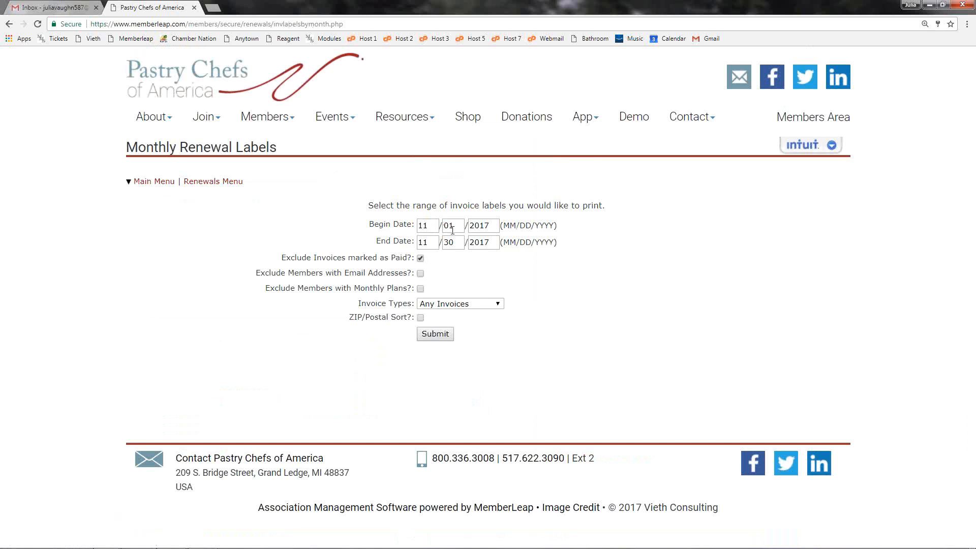
- Set the end date of the renewal label range to 12/01/2017
{"action": "left_click_drag", "start_coordinate": [438, 243], "coordinate": [409, 246]}
{"action": "type", "text": "12"}
{"action": "key", "text": "Tab"}
{"action": "key", "text": "Tab"}
{"action": "key", "text": "shift+Tab"}
{"action": "type", "text": "01"}
- Enable ZIP/Postal Sort for the renewal labels, generate them, and open their PDF output
{"action": "left_click", "coordinate": [421, 317]}
{"action": "key", "text": "Return"}
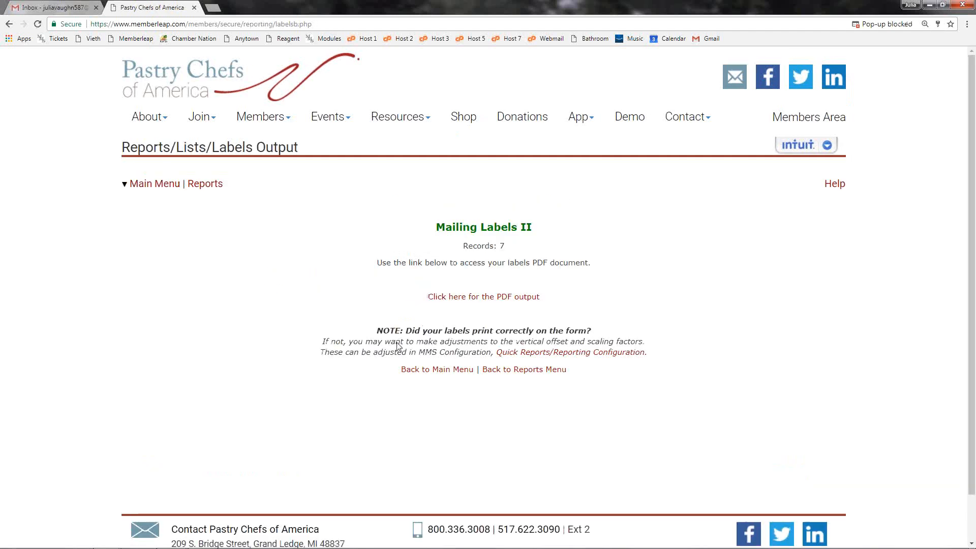
{"action": "left_click", "coordinate": [490, 300]}
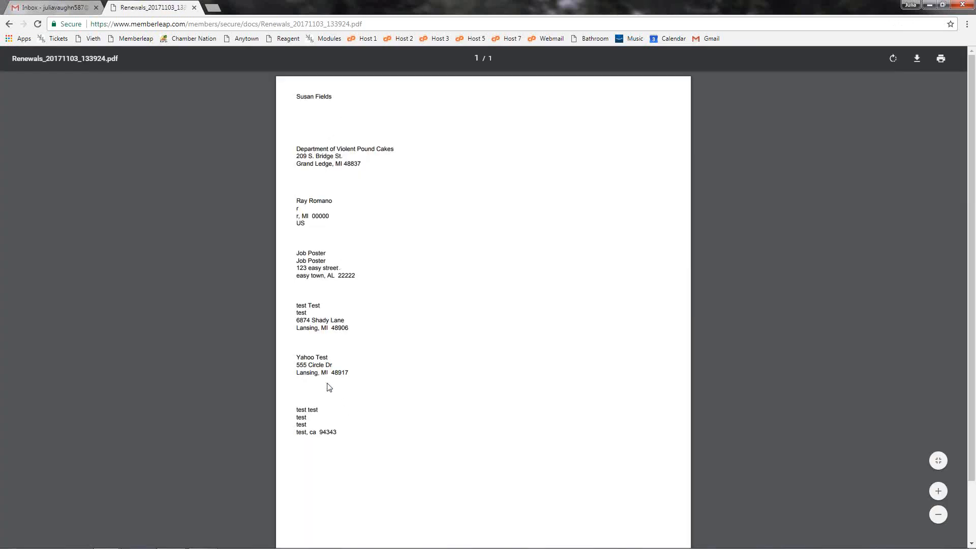
- Leave the mailing labels PDF and go back to the Member Billing menu
{"action": "left_click", "coordinate": [8, 23]}
{"action": "left_click", "coordinate": [9, 24]}
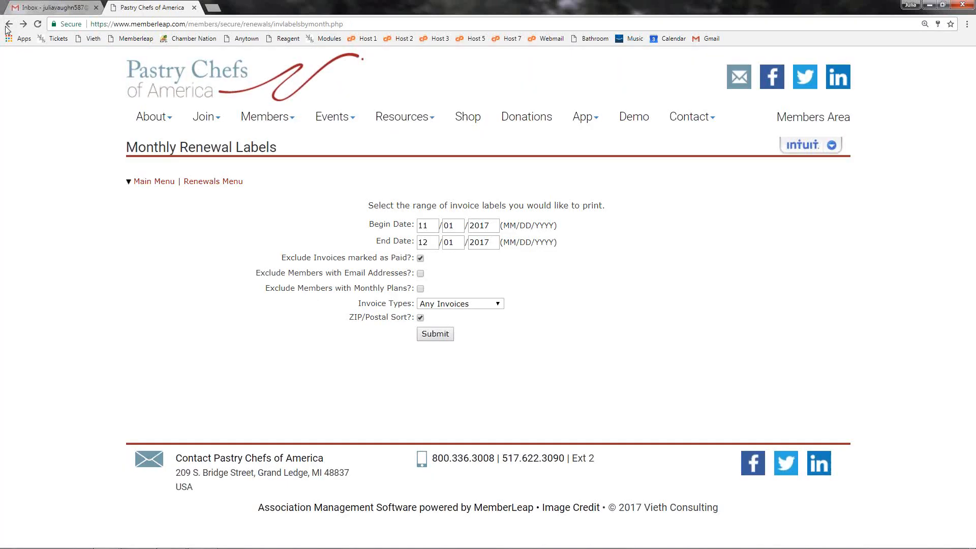
{"action": "left_click", "coordinate": [8, 24]}
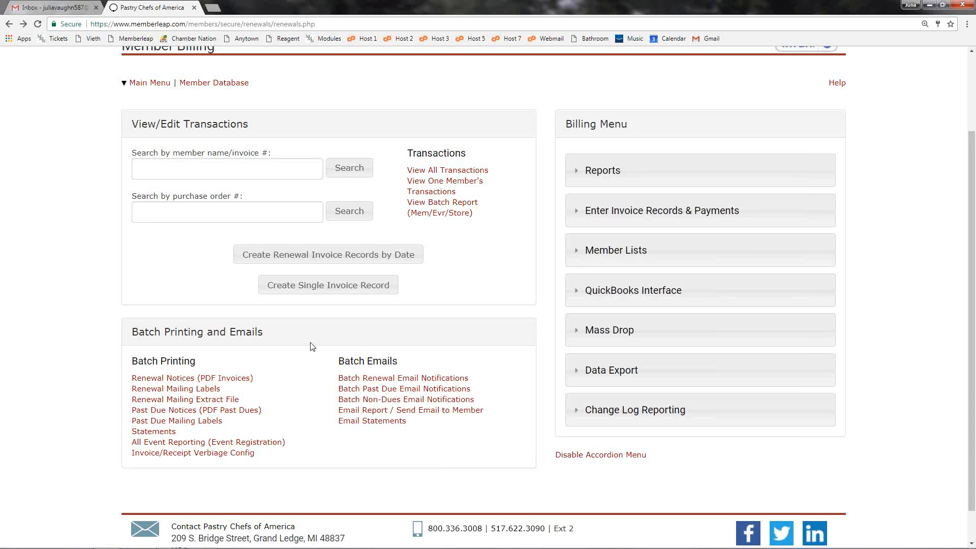
- Start creating a single invoice record and look through the member selection list with its renew and new invoice options
{"action": "left_click", "coordinate": [351, 296]}
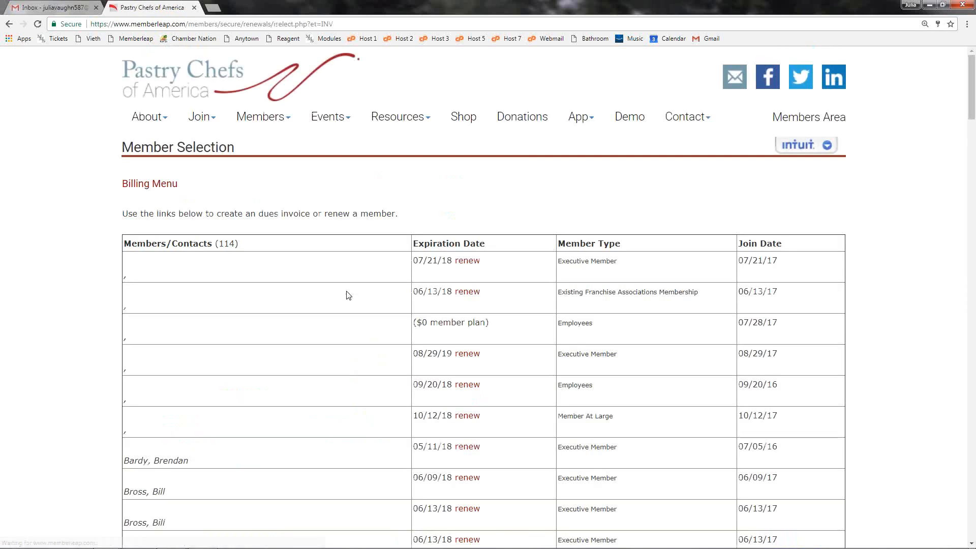
{"action": "scroll", "coordinate": [283, 313], "scroll_direction": "down", "scroll_amount": 10}
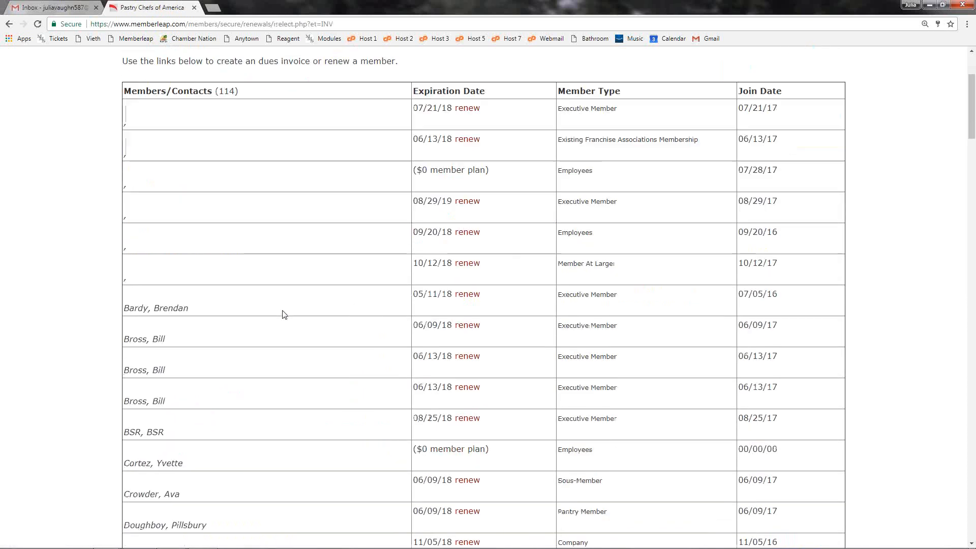
{"action": "scroll", "coordinate": [283, 315], "scroll_direction": "down", "scroll_amount": 1}
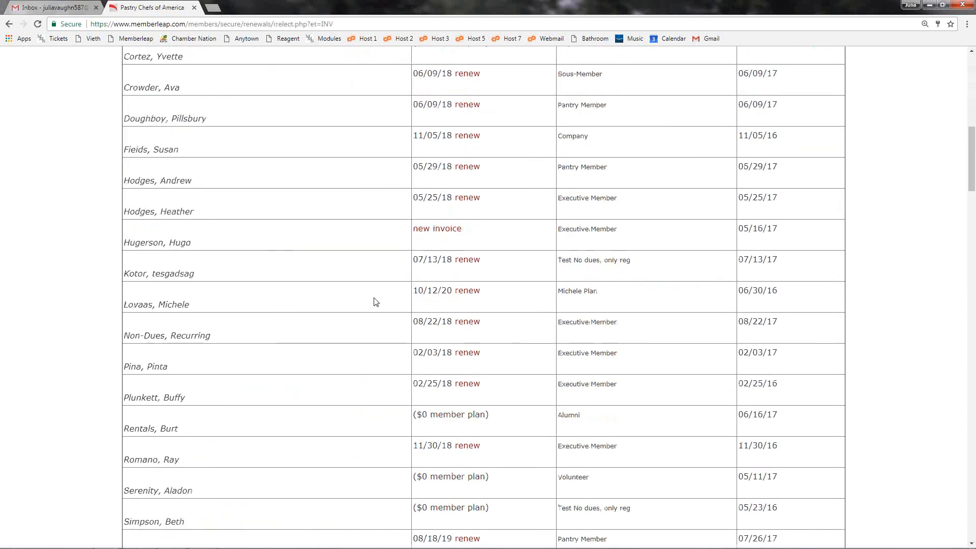
{"action": "scroll", "coordinate": [471, 395], "scroll_direction": "down", "scroll_amount": 3}
{"action": "scroll", "coordinate": [468, 396], "scroll_direction": "up", "scroll_amount": 8}
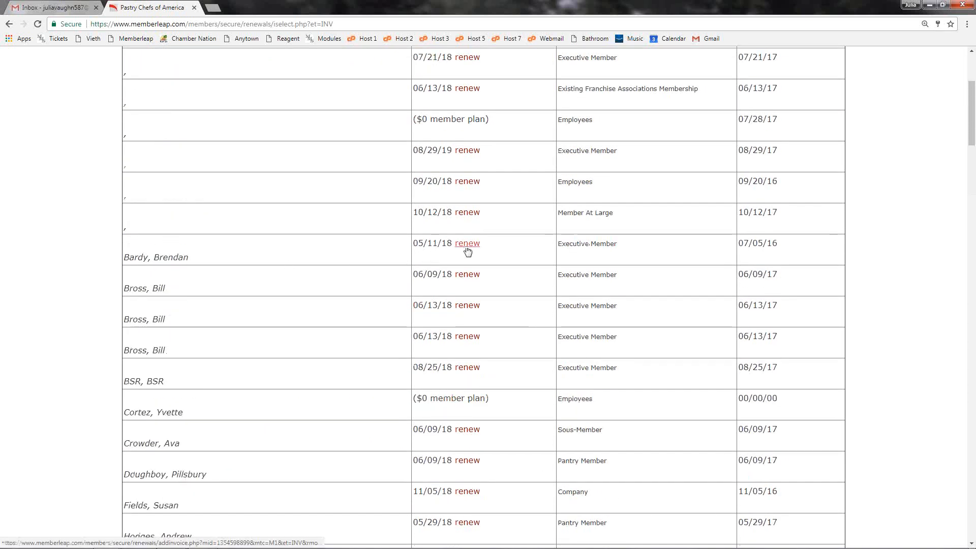
{"action": "scroll", "coordinate": [468, 252], "scroll_direction": "up", "scroll_amount": 1}
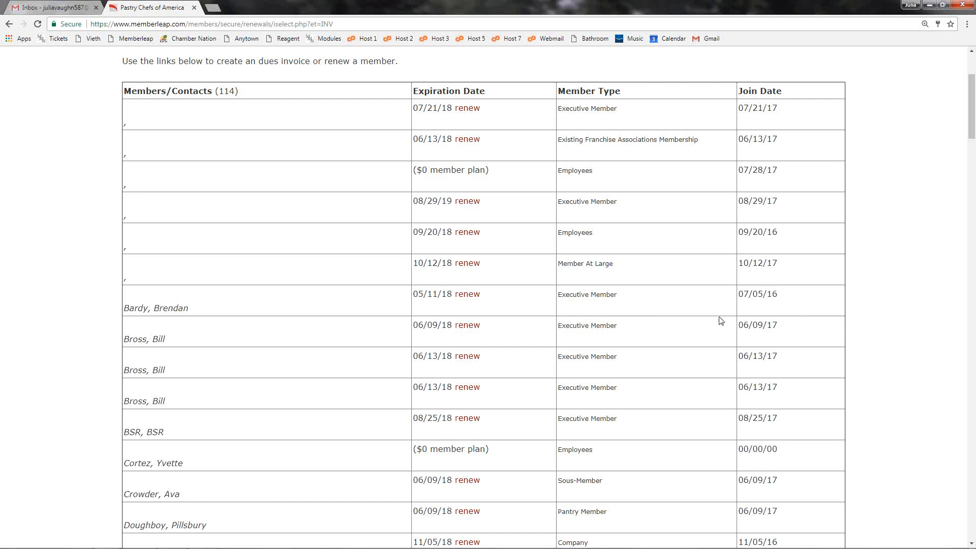
- Renew the Executive Member whose membership expires 05/11/18 and check the renewal result
{"action": "left_click", "coordinate": [471, 303]}
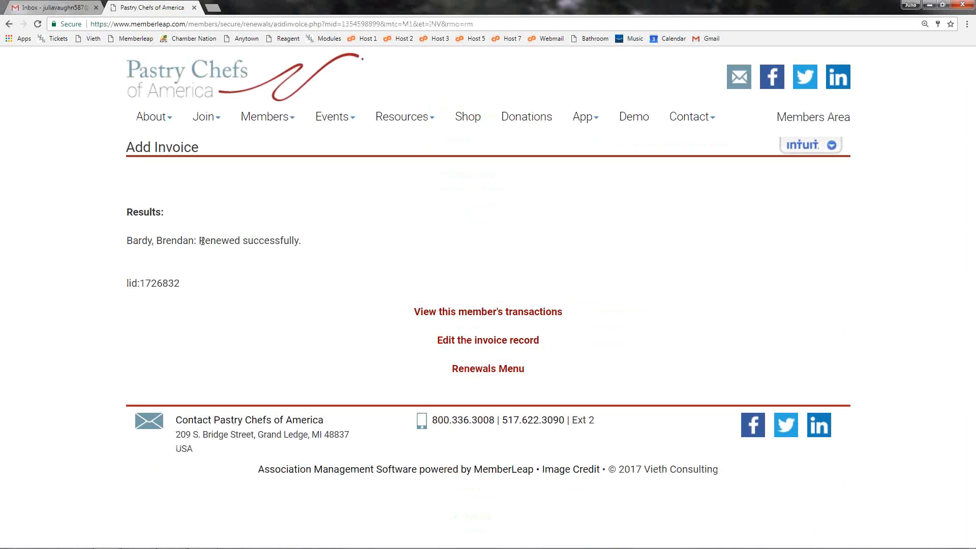
{"action": "left_click_drag", "start_coordinate": [202, 241], "coordinate": [306, 240]}
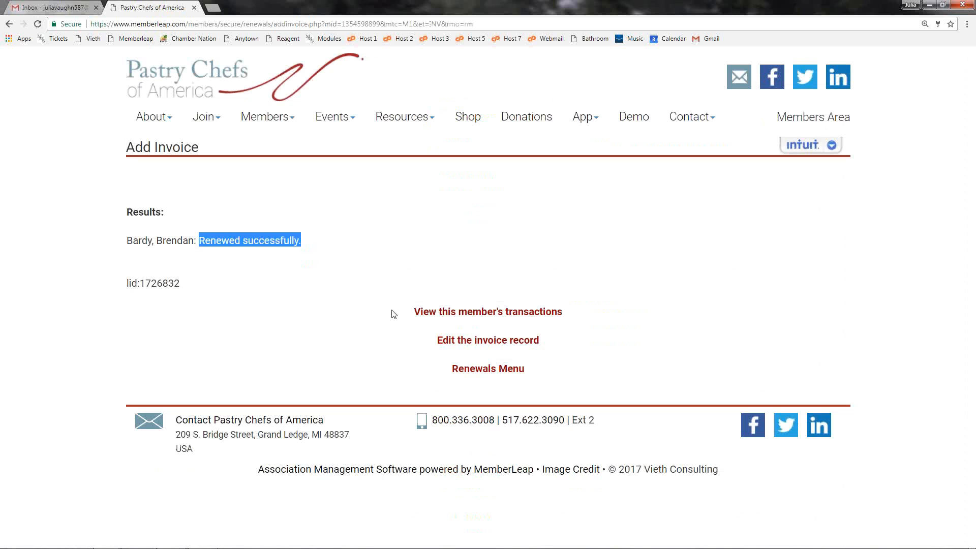
{"action": "left_click", "coordinate": [351, 280]}
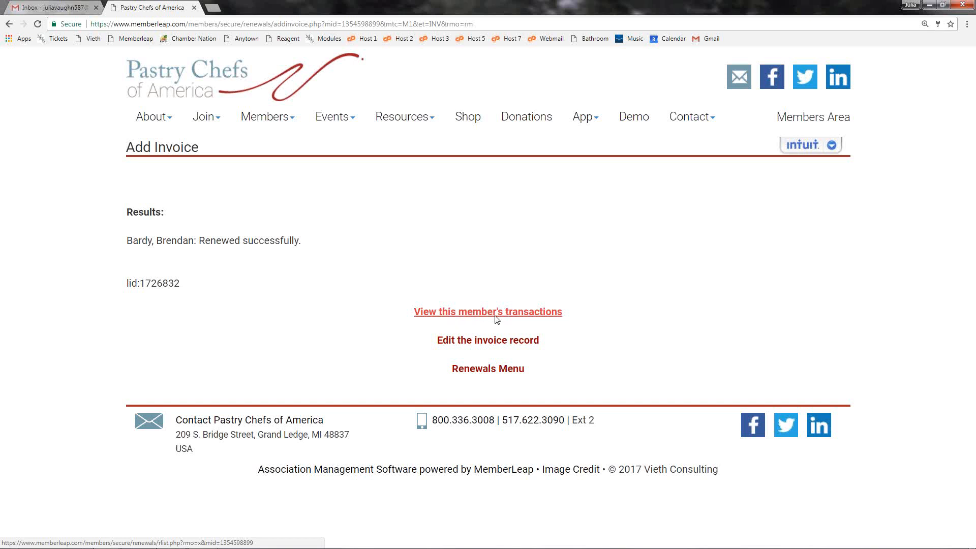
- Open the renewed member's invoice record for editing, review its dates, dues amount and renewal terms, and return to the result page
{"action": "left_click", "coordinate": [490, 341]}
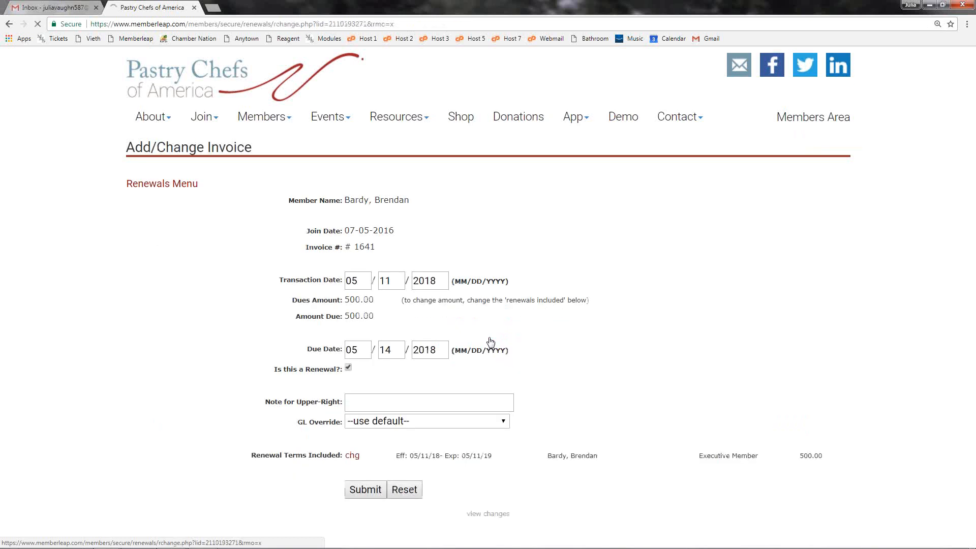
{"action": "scroll", "coordinate": [492, 343], "scroll_direction": "down", "scroll_amount": 1}
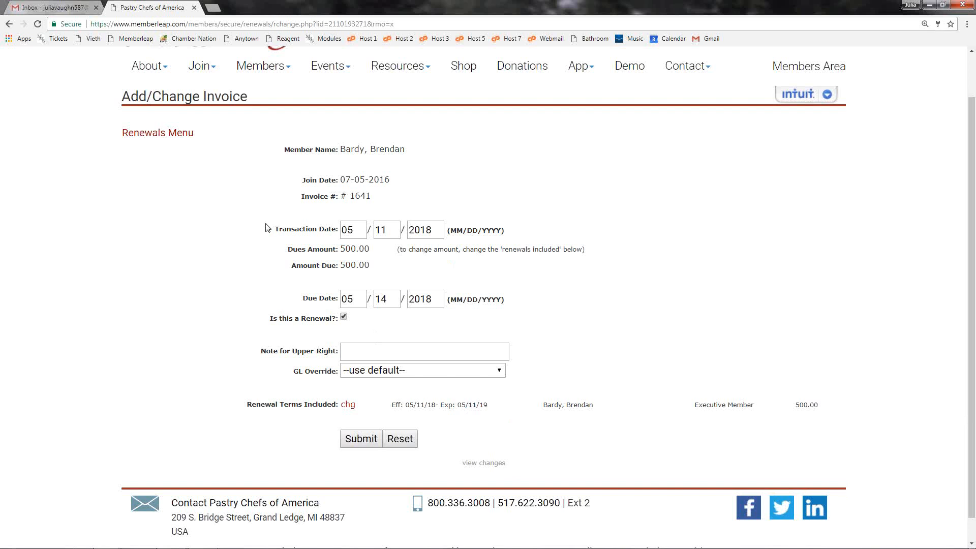
{"action": "left_click", "coordinate": [10, 25]}
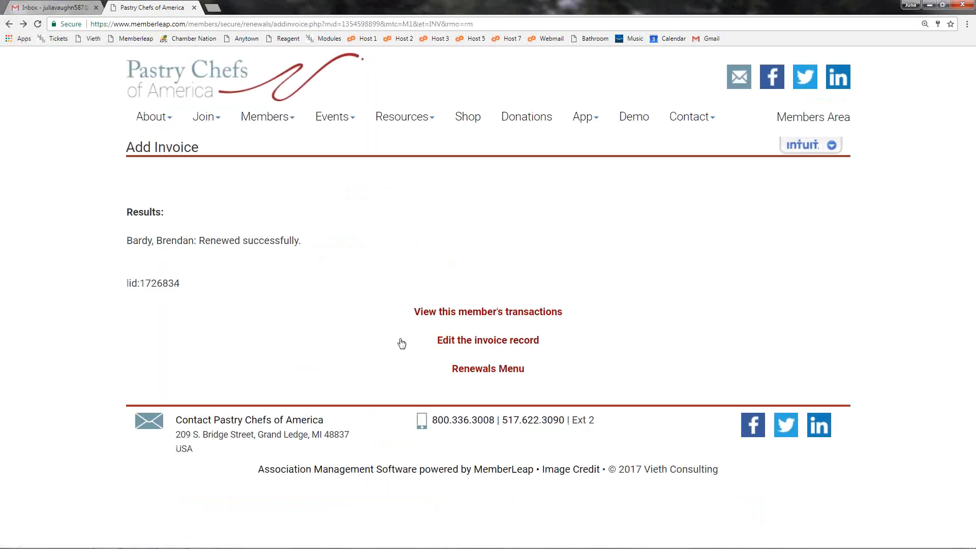
- View the member's transactions and start an invoice email for the renewal invoice covering 05/11/18 to 05/11/19
{"action": "left_click", "coordinate": [519, 312]}
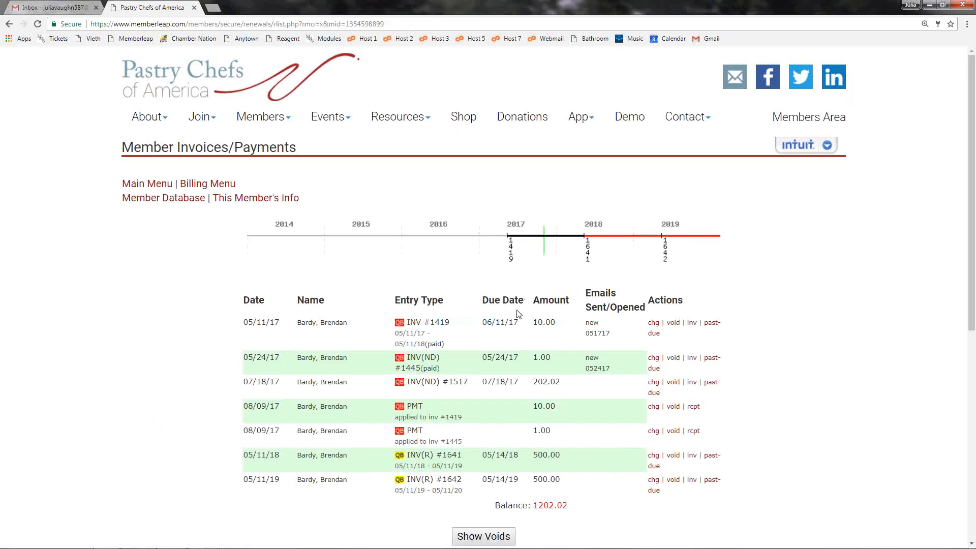
{"action": "scroll", "coordinate": [519, 312], "scroll_direction": "down", "scroll_amount": 1}
{"action": "scroll", "coordinate": [518, 313], "scroll_direction": "down", "scroll_amount": 1}
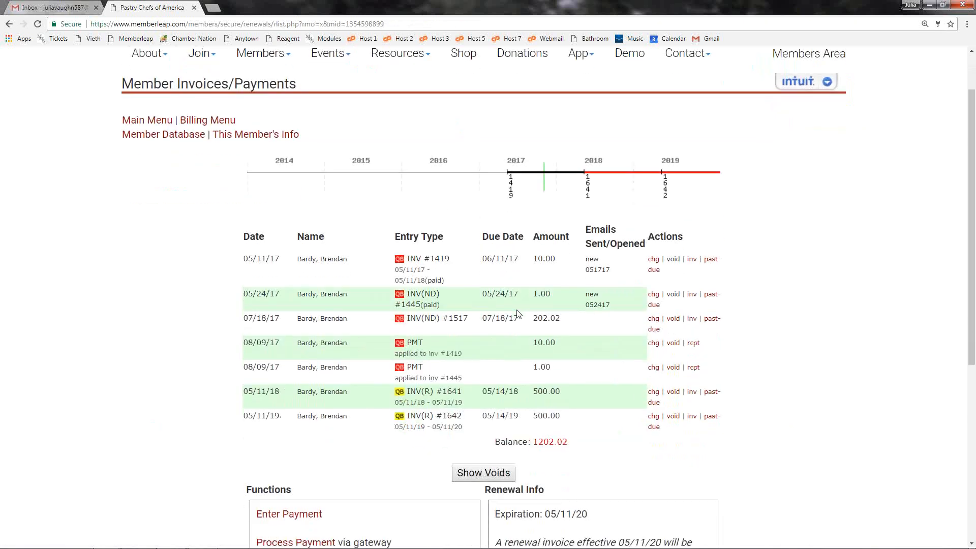
{"action": "scroll", "coordinate": [519, 313], "scroll_direction": "down", "scroll_amount": 1}
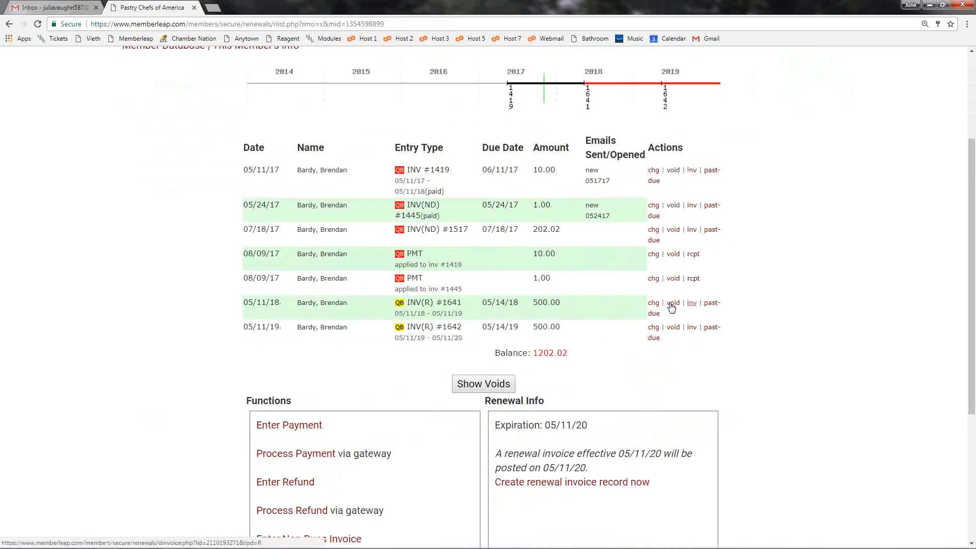
{"action": "left_click", "coordinate": [692, 304]}
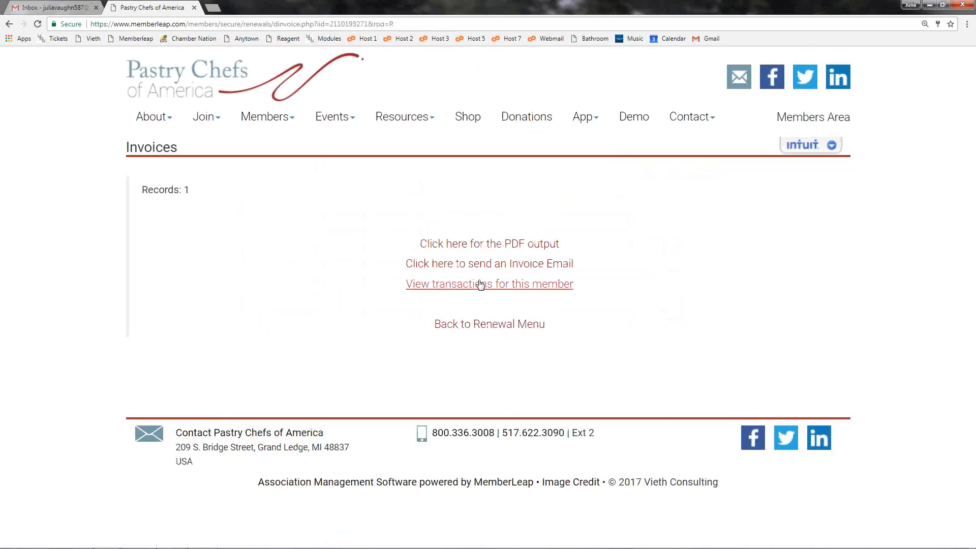
{"action": "left_click", "coordinate": [499, 269]}
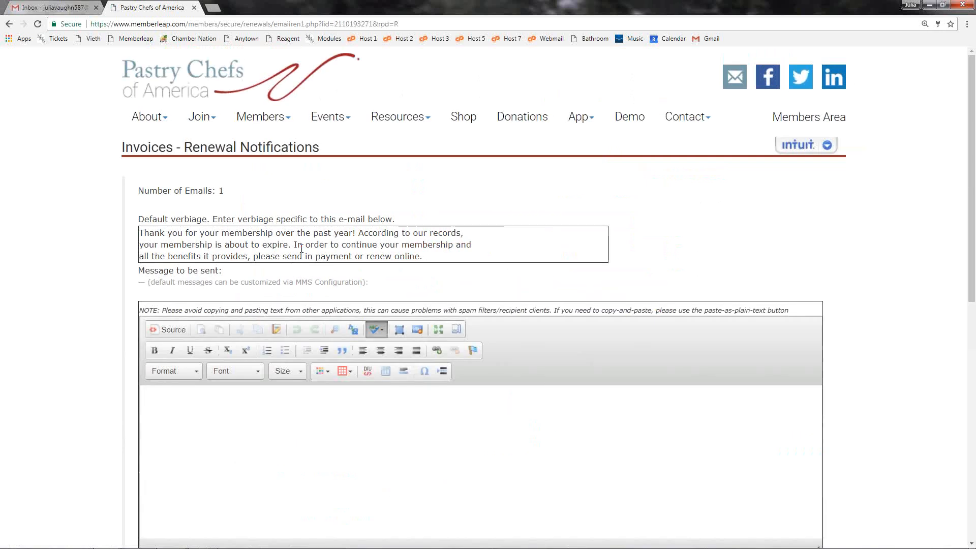
- Review the renewal email's default verbiage and Override Email option, leave both unchanged, and send the renewal notification
{"action": "scroll", "coordinate": [303, 251], "scroll_direction": "down", "scroll_amount": 1}
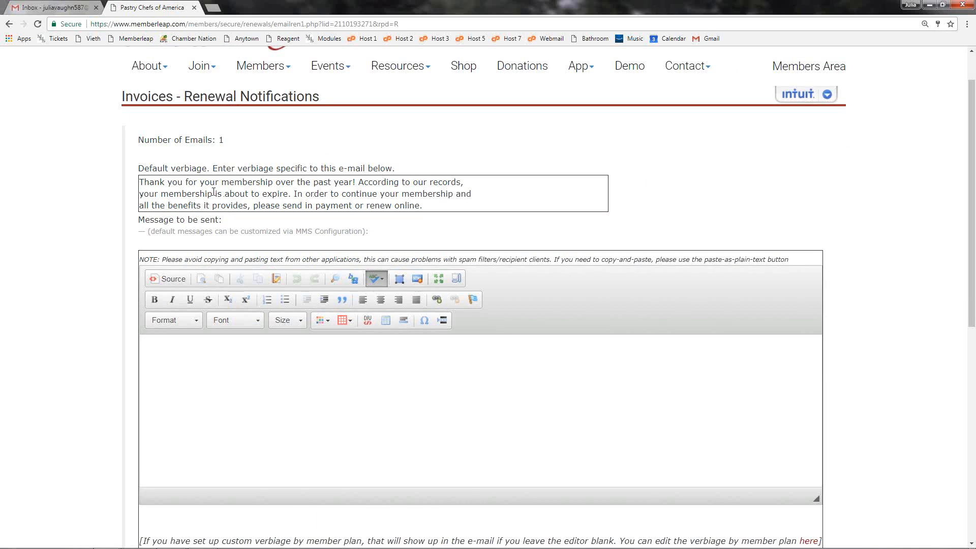
{"action": "scroll", "coordinate": [213, 192], "scroll_direction": "down", "scroll_amount": 3}
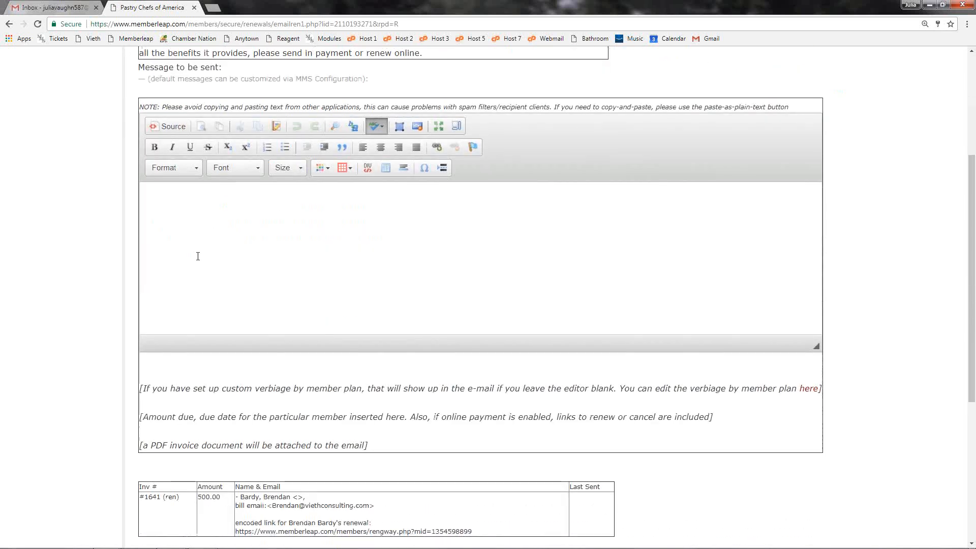
{"action": "scroll", "coordinate": [198, 256], "scroll_direction": "down", "scroll_amount": 2}
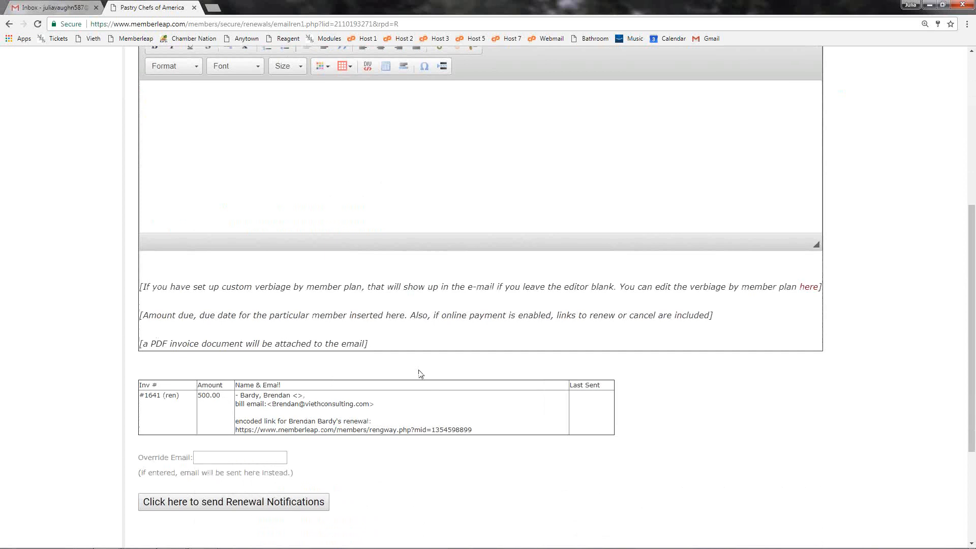
{"action": "scroll", "coordinate": [421, 374], "scroll_direction": "down", "scroll_amount": 4}
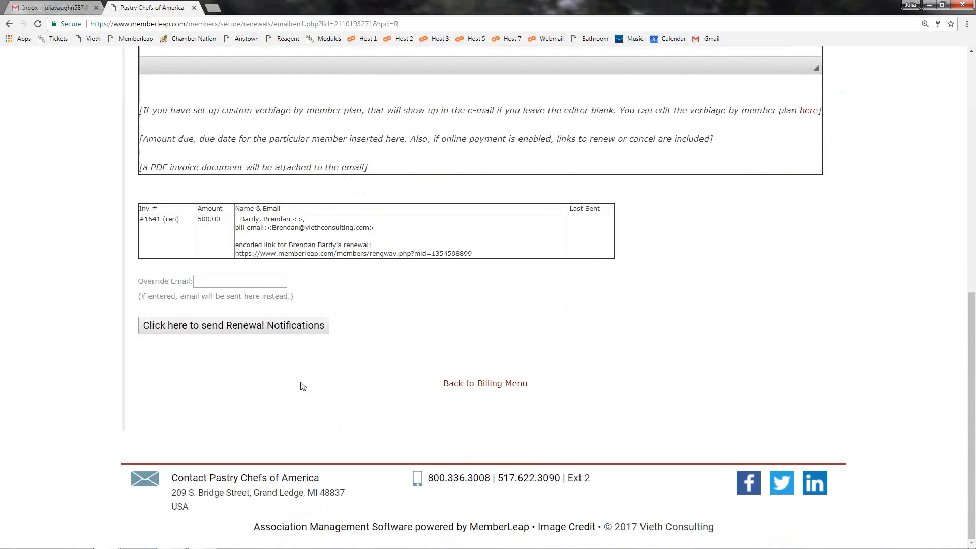
{"action": "left_click_drag", "start_coordinate": [140, 283], "coordinate": [189, 280]}
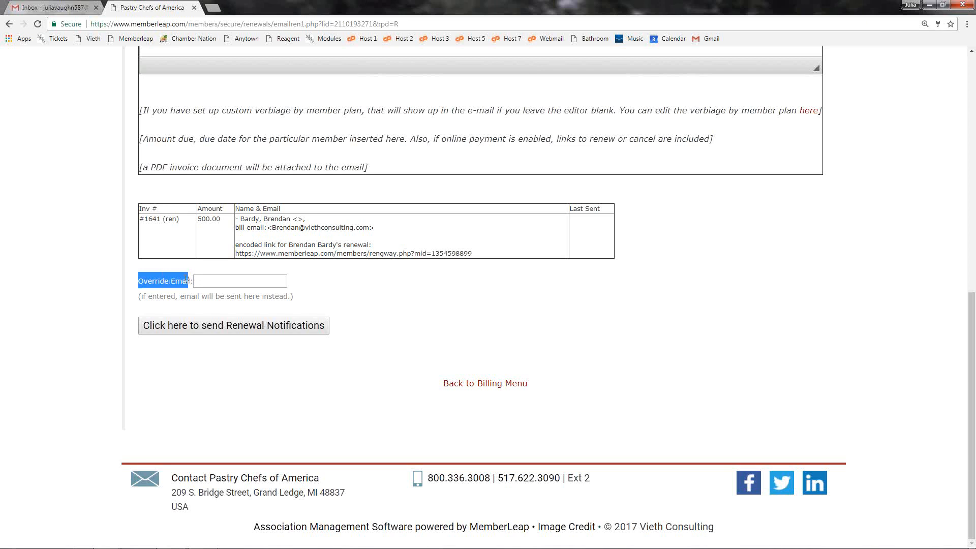
{"action": "left_click", "coordinate": [188, 281]}
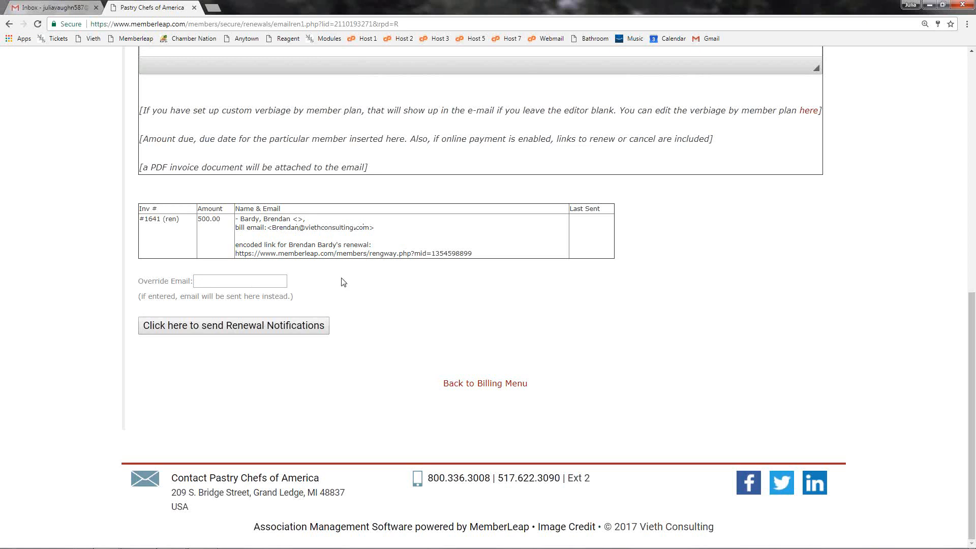
{"action": "left_click", "coordinate": [228, 331]}
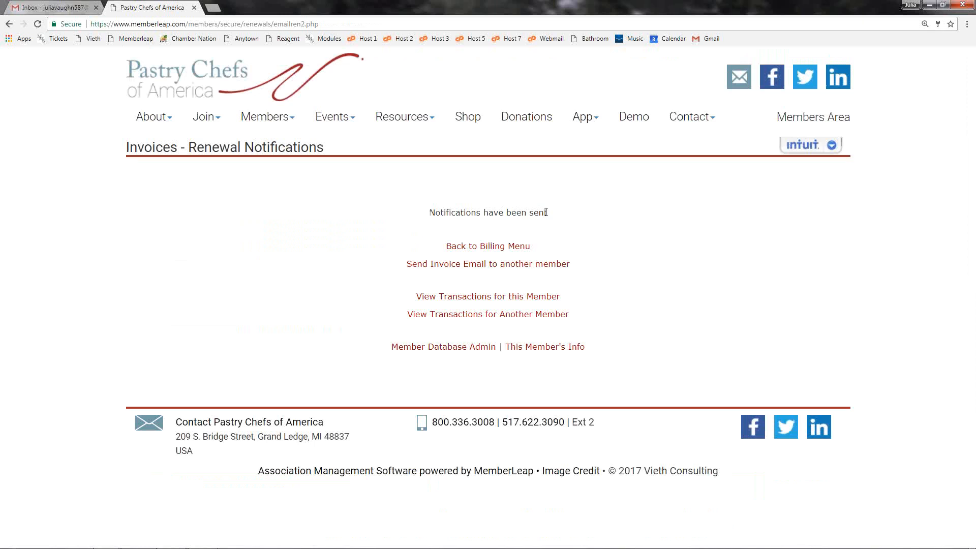
- Return to the billing menu and open the Email Report / Send Email to Member list at the same member's invoices
{"action": "left_click", "coordinate": [499, 249]}
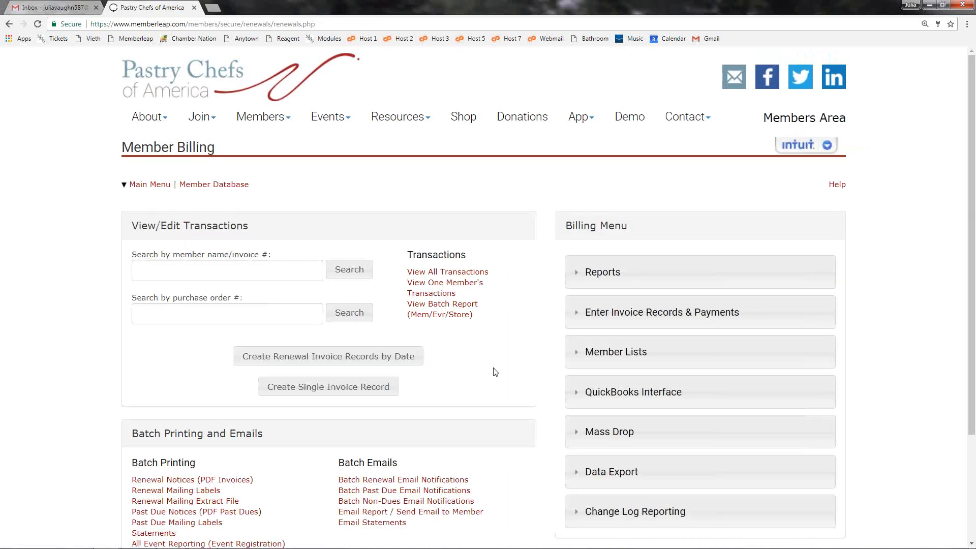
{"action": "scroll", "coordinate": [496, 372], "scroll_direction": "down", "scroll_amount": 2}
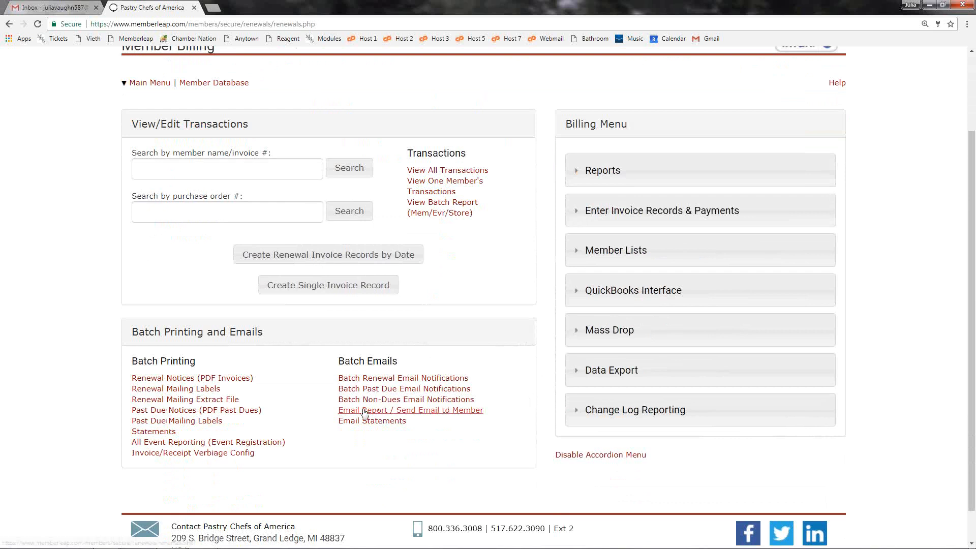
{"action": "left_click", "coordinate": [442, 414]}
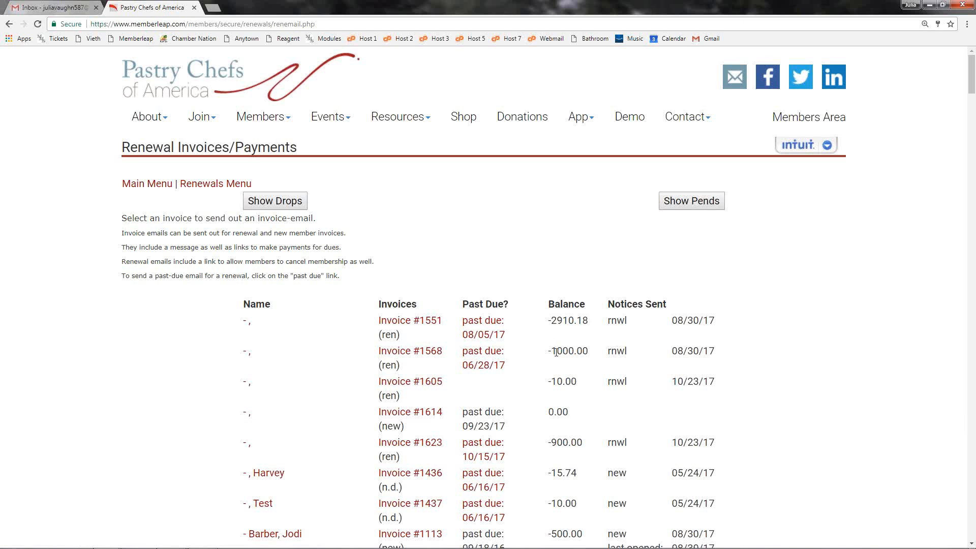
{"action": "scroll", "coordinate": [556, 352], "scroll_direction": "down", "scroll_amount": 5}
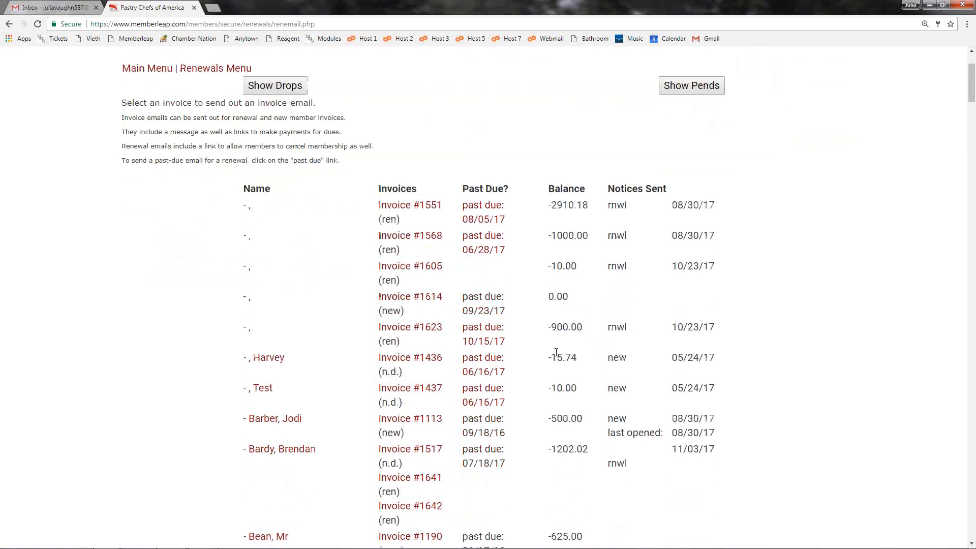
{"action": "scroll", "coordinate": [555, 357], "scroll_direction": "down", "scroll_amount": 1}
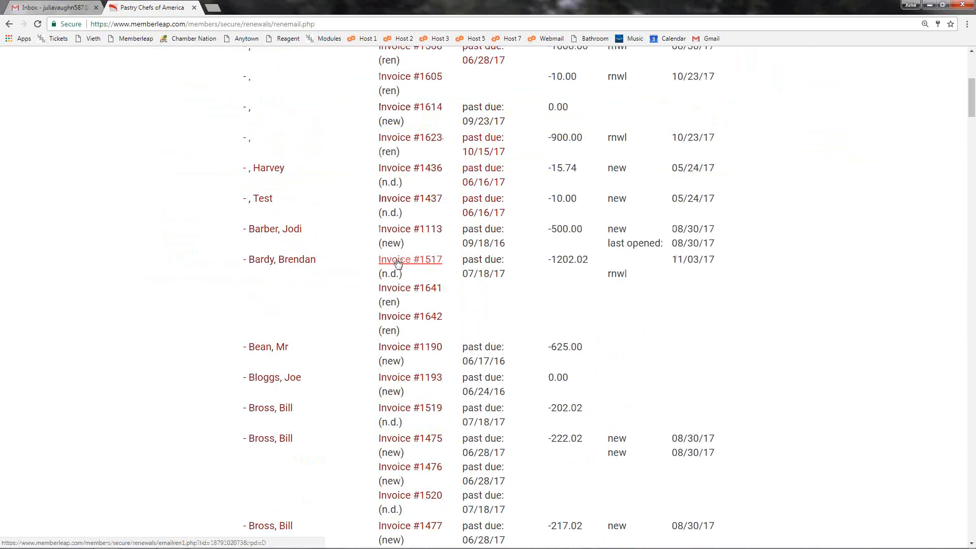
- Open the invoice email form for that member's non-dues invoice, review its message and recipient details, and return to the list
{"action": "left_click", "coordinate": [405, 261]}
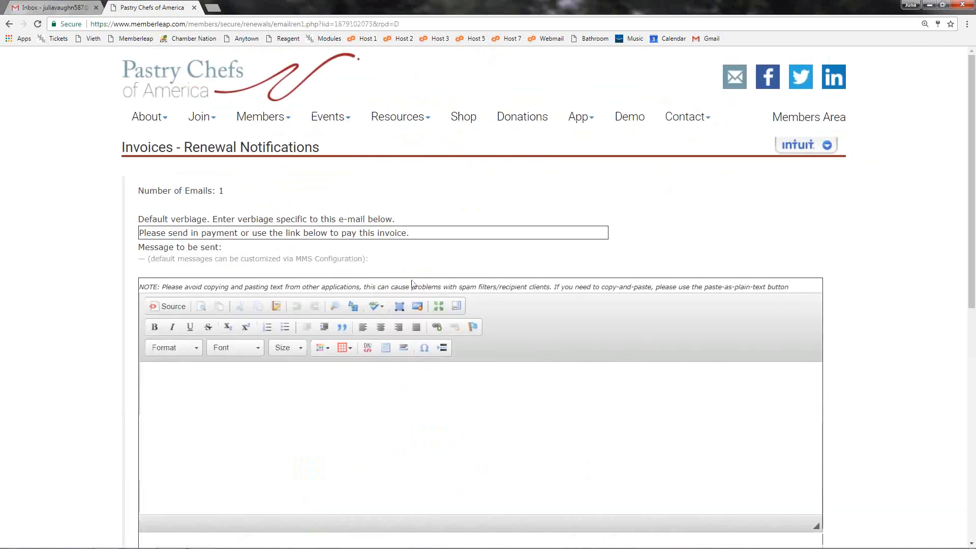
{"action": "scroll", "coordinate": [356, 285], "scroll_direction": "down", "scroll_amount": 2}
{"action": "scroll", "coordinate": [268, 355], "scroll_direction": "down", "scroll_amount": 6}
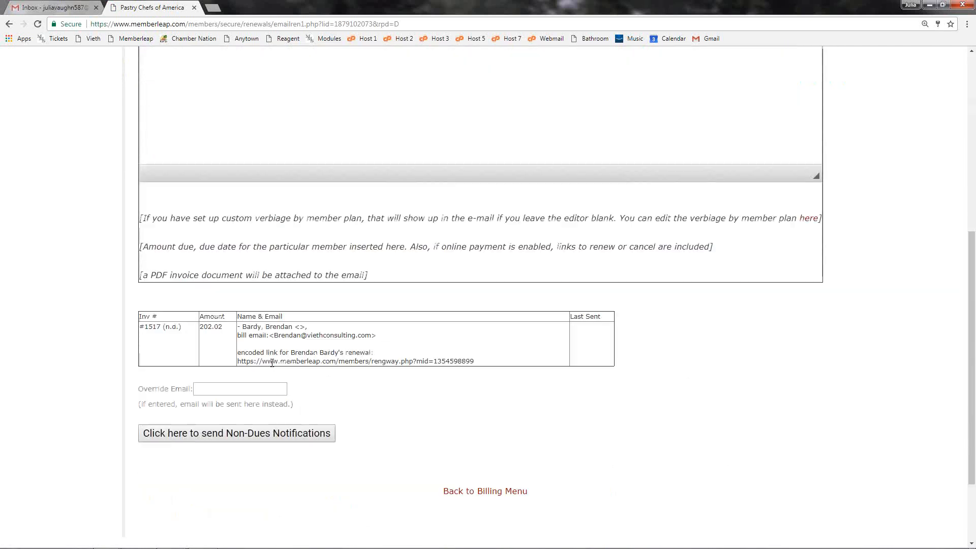
{"action": "scroll", "coordinate": [254, 305], "scroll_direction": "up", "scroll_amount": 7}
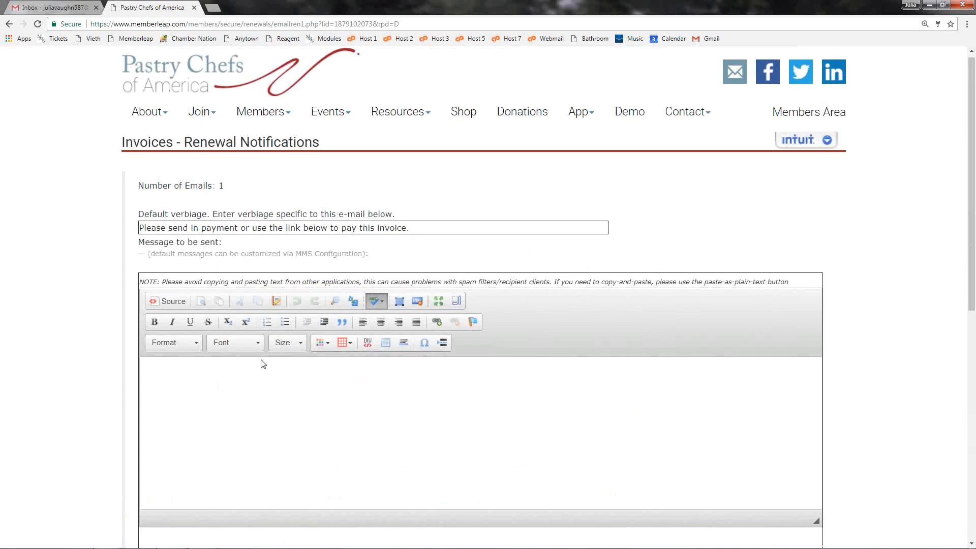
{"action": "scroll", "coordinate": [263, 364], "scroll_direction": "down", "scroll_amount": 8}
{"action": "scroll", "coordinate": [263, 364], "scroll_direction": "up", "scroll_amount": 8}
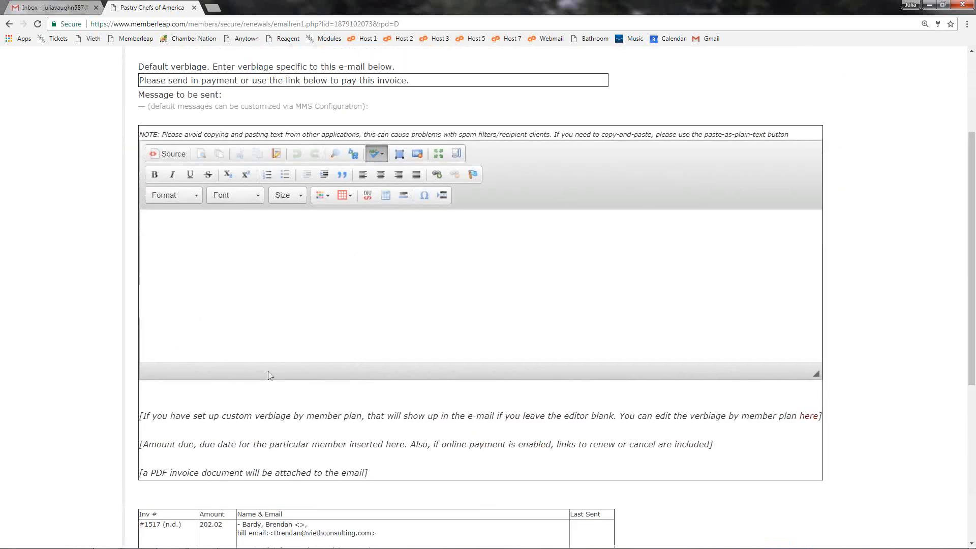
{"action": "left_click", "coordinate": [10, 24]}
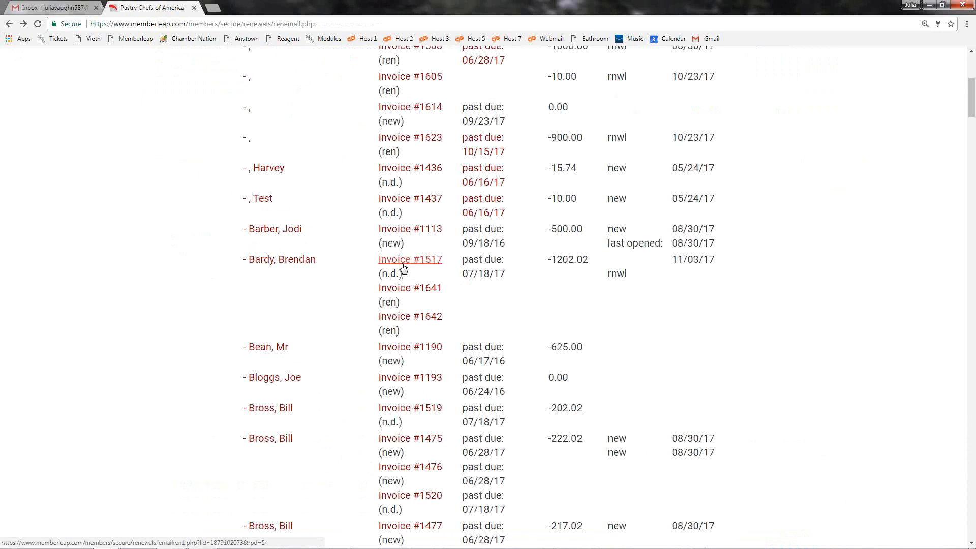
- Examine the past-due links and the ren, new and n.d. invoice types in the email report
{"action": "scroll", "coordinate": [405, 269], "scroll_direction": "up", "scroll_amount": 2}
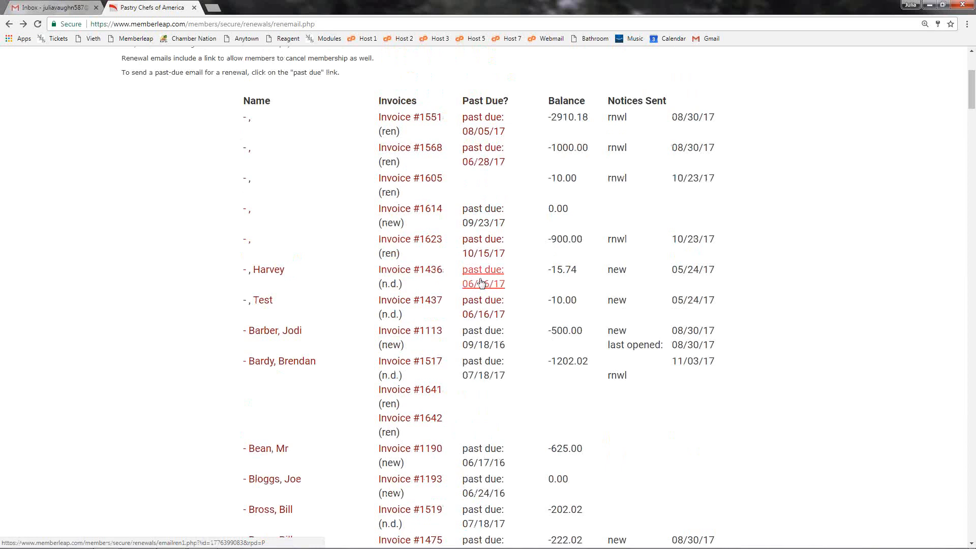
{"action": "scroll", "coordinate": [493, 285], "scroll_direction": "up", "scroll_amount": 1}
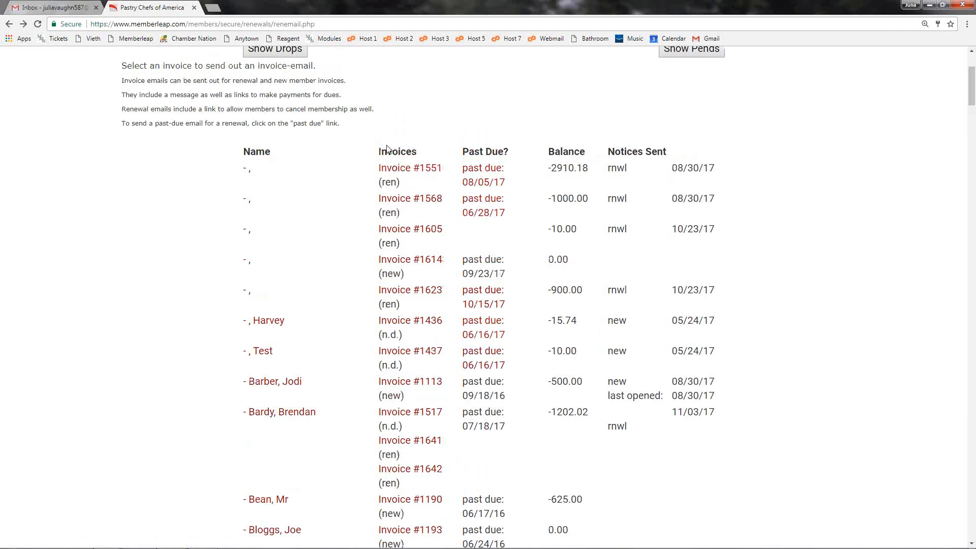
{"action": "left_click_drag", "start_coordinate": [400, 182], "coordinate": [384, 185]}
{"action": "left_click_drag", "start_coordinate": [402, 273], "coordinate": [382, 275]}
{"action": "left_click_drag", "start_coordinate": [400, 335], "coordinate": [381, 335]}
{"action": "left_click", "coordinate": [452, 226]}
- Examine the Notices Sent entries in the email report for notice types, sent dates and last-opened dates across members
{"action": "left_click_drag", "start_coordinate": [616, 171], "coordinate": [705, 167]}
{"action": "left_click", "coordinate": [715, 168]}
{"action": "left_click_drag", "start_coordinate": [628, 382], "coordinate": [610, 382]}
{"action": "left_click", "coordinate": [617, 375]}
{"action": "scroll", "coordinate": [617, 379], "scroll_direction": "down", "scroll_amount": 6}
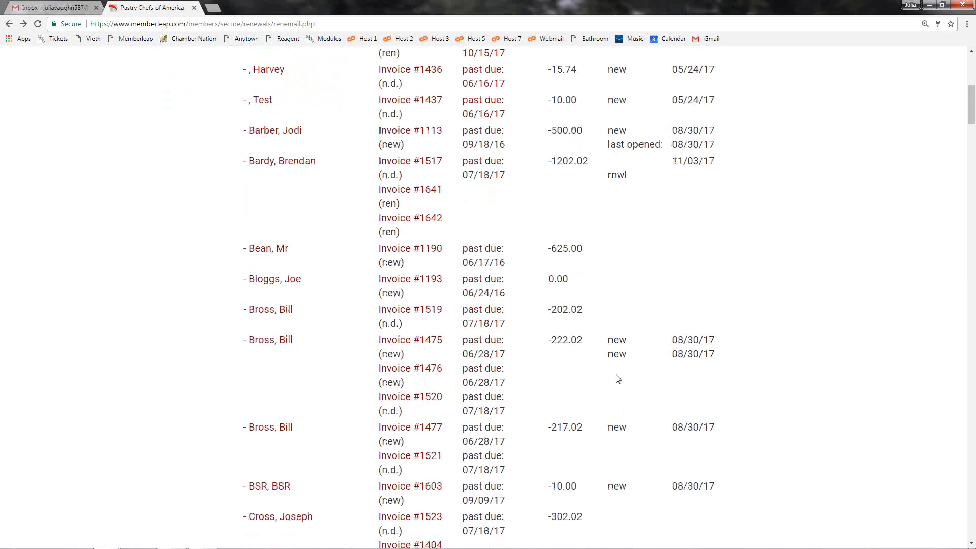
{"action": "scroll", "coordinate": [620, 375], "scroll_direction": "up", "scroll_amount": 7}
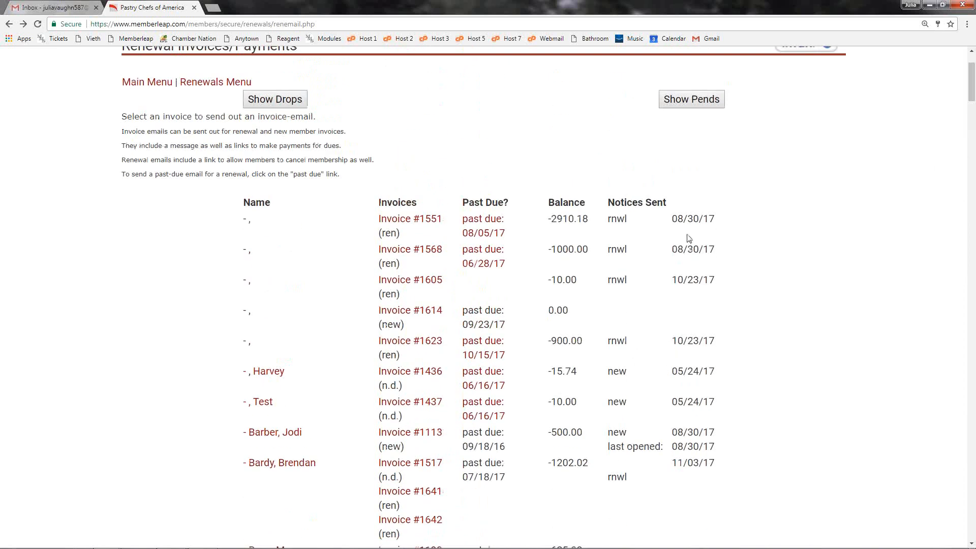
{"action": "scroll", "coordinate": [692, 338], "scroll_direction": "down", "scroll_amount": 6}
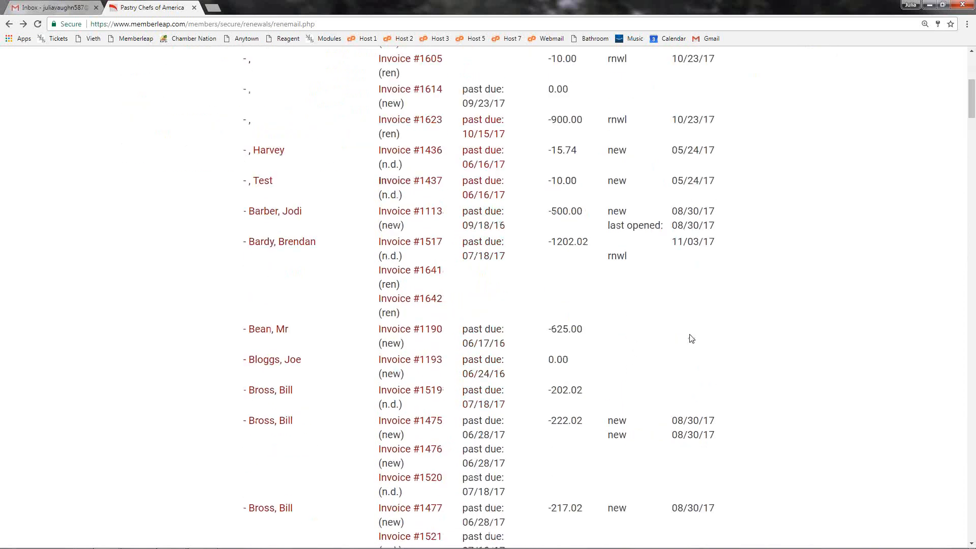
{"action": "scroll", "coordinate": [692, 338], "scroll_direction": "down", "scroll_amount": 12}
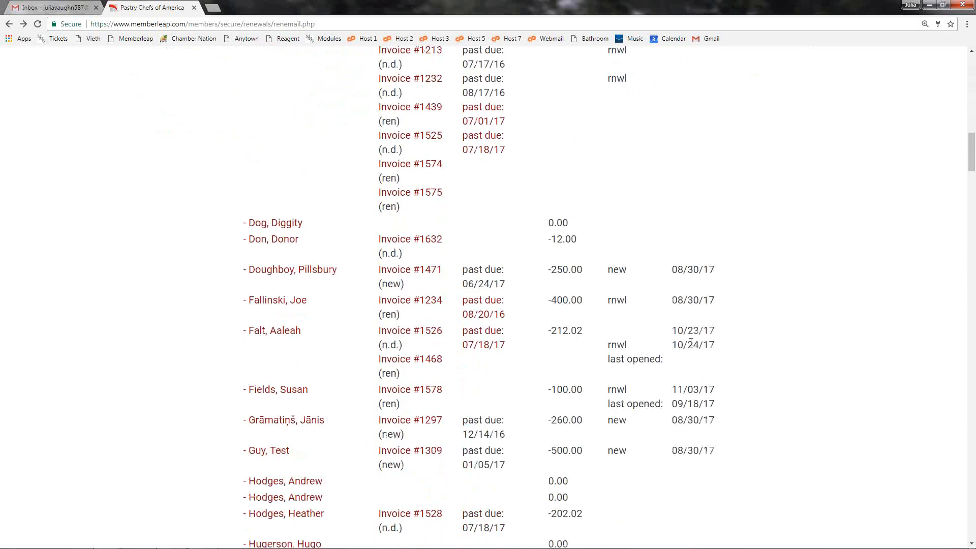
{"action": "scroll", "coordinate": [691, 341], "scroll_direction": "up", "scroll_amount": 8}
{"action": "scroll", "coordinate": [692, 346], "scroll_direction": "down", "scroll_amount": 5}
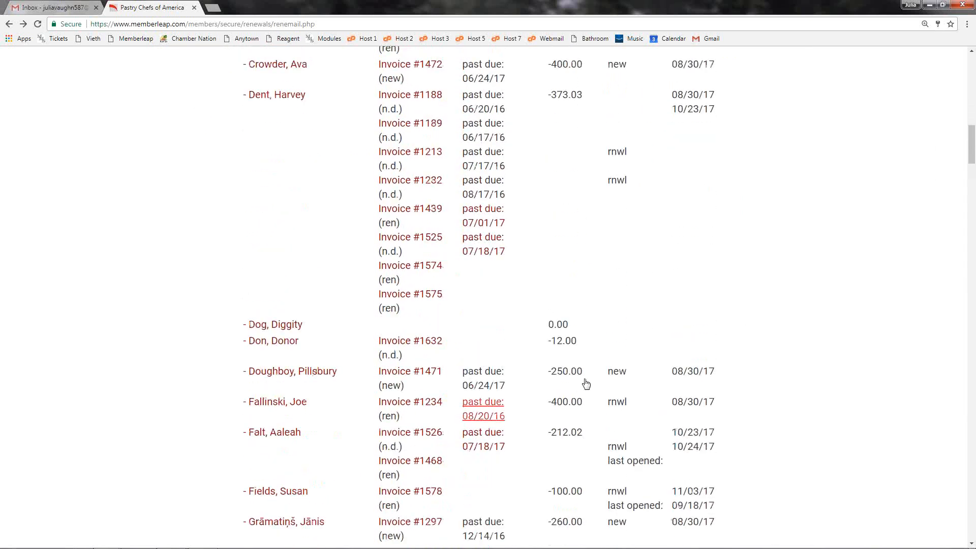
- Open the email notification form for one invoice in the email report, go back to the list, and return to the Member Billing menu
{"action": "left_click", "coordinate": [426, 346]}
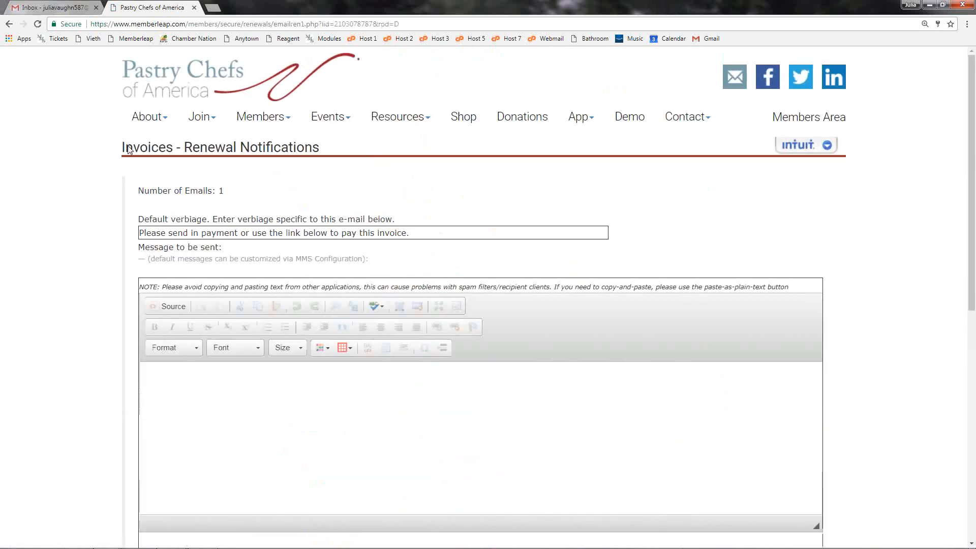
{"action": "left_click", "coordinate": [9, 24]}
{"action": "scroll", "coordinate": [28, 71], "scroll_direction": "up", "scroll_amount": 10}
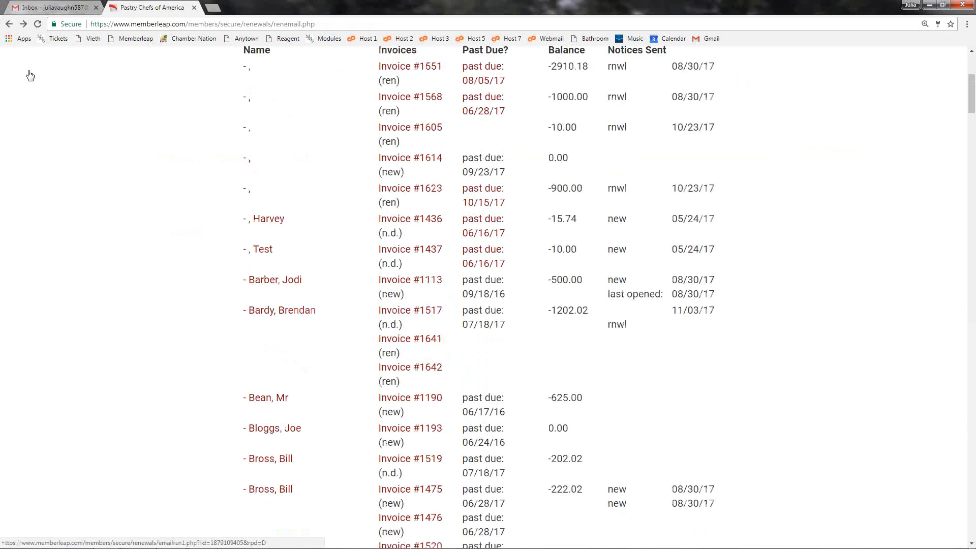
{"action": "left_click", "coordinate": [216, 184]}
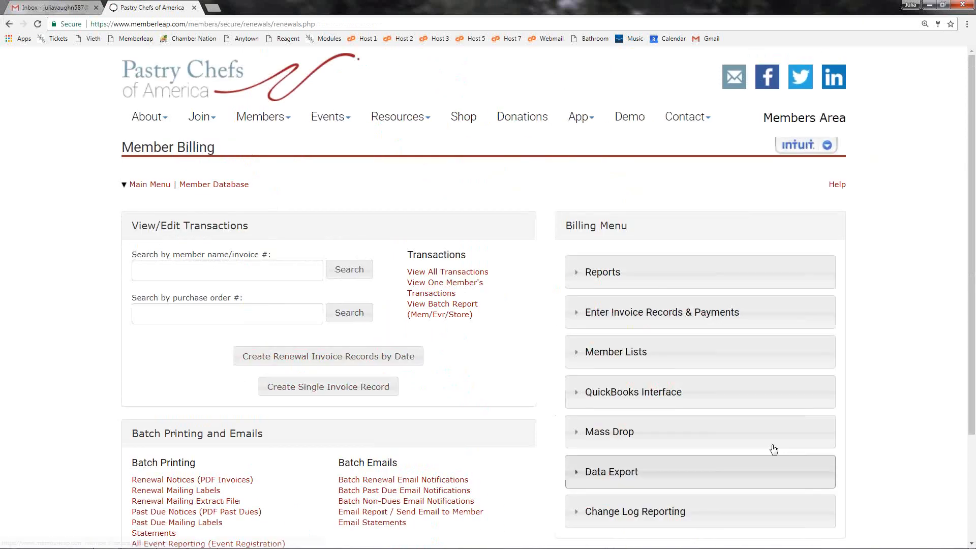
- View the Member Billing System help page from the Member Billing menu and close it again
{"action": "scroll", "coordinate": [543, 410], "scroll_direction": "down", "scroll_amount": 2}
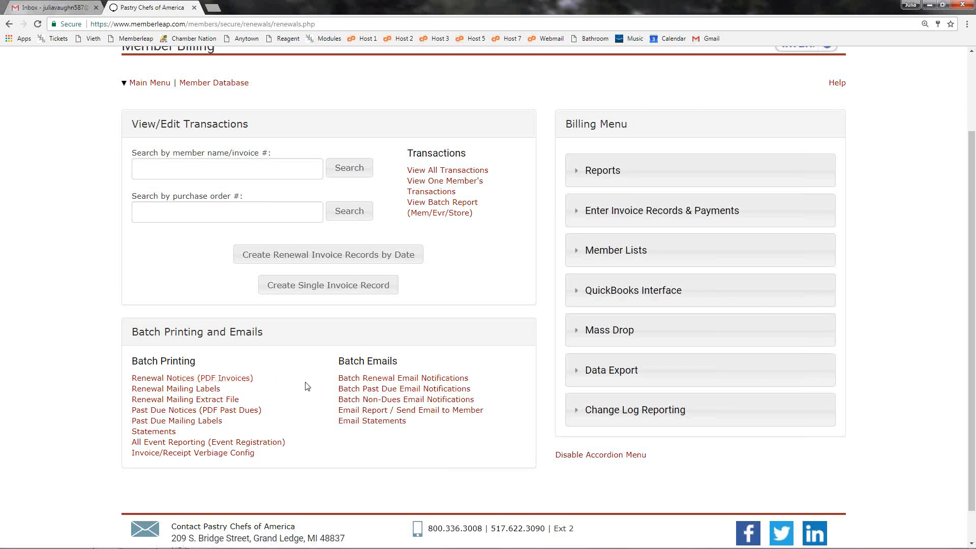
{"action": "scroll", "coordinate": [501, 365], "scroll_direction": "up", "scroll_amount": 1}
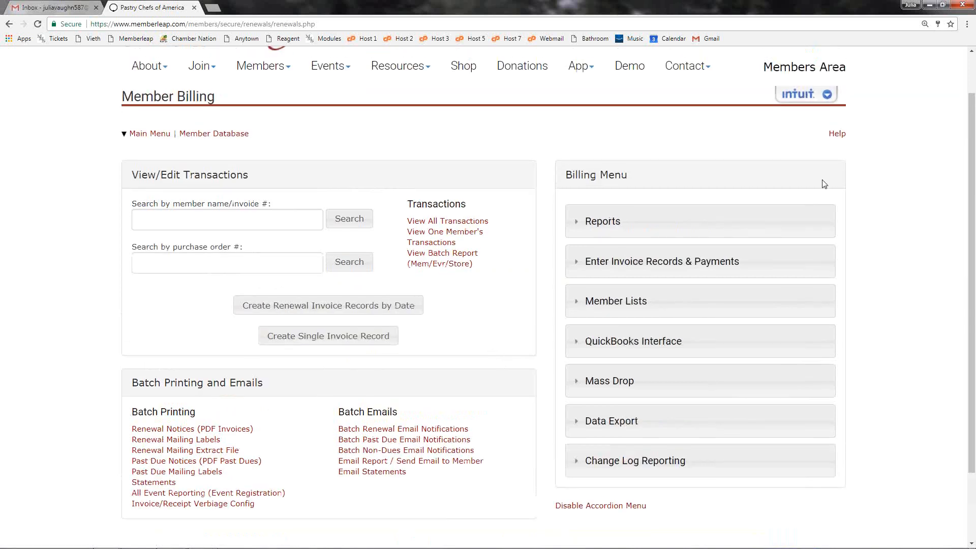
{"action": "left_click", "coordinate": [836, 134]}
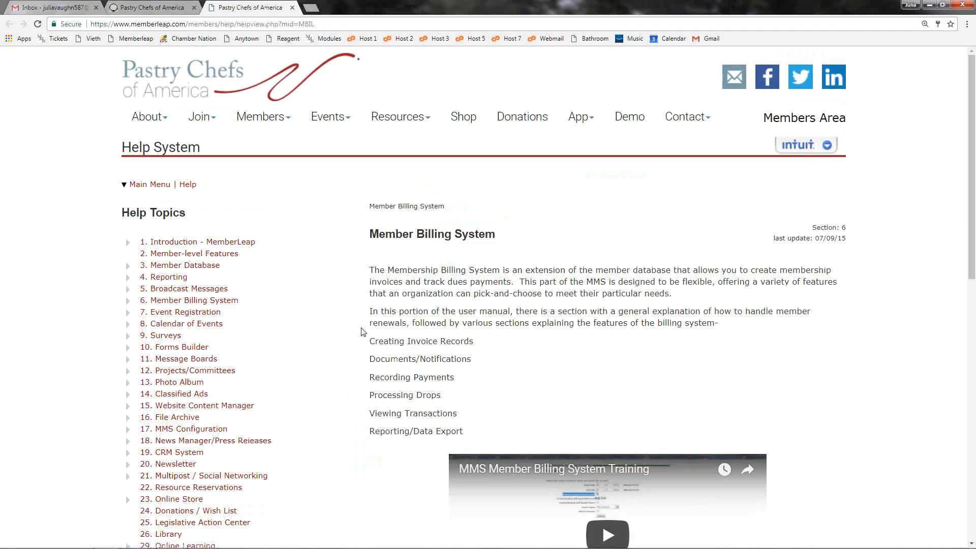
{"action": "key", "text": "ctrl+w"}
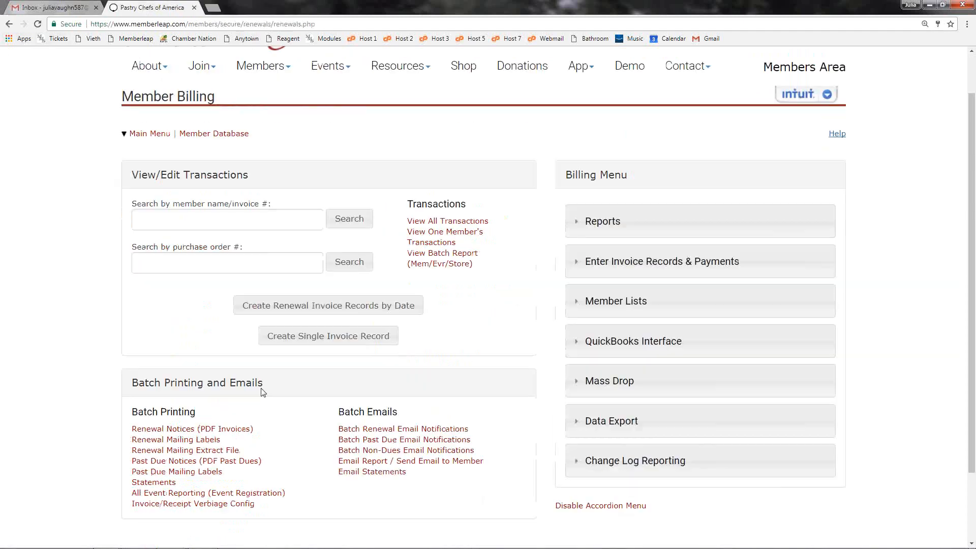